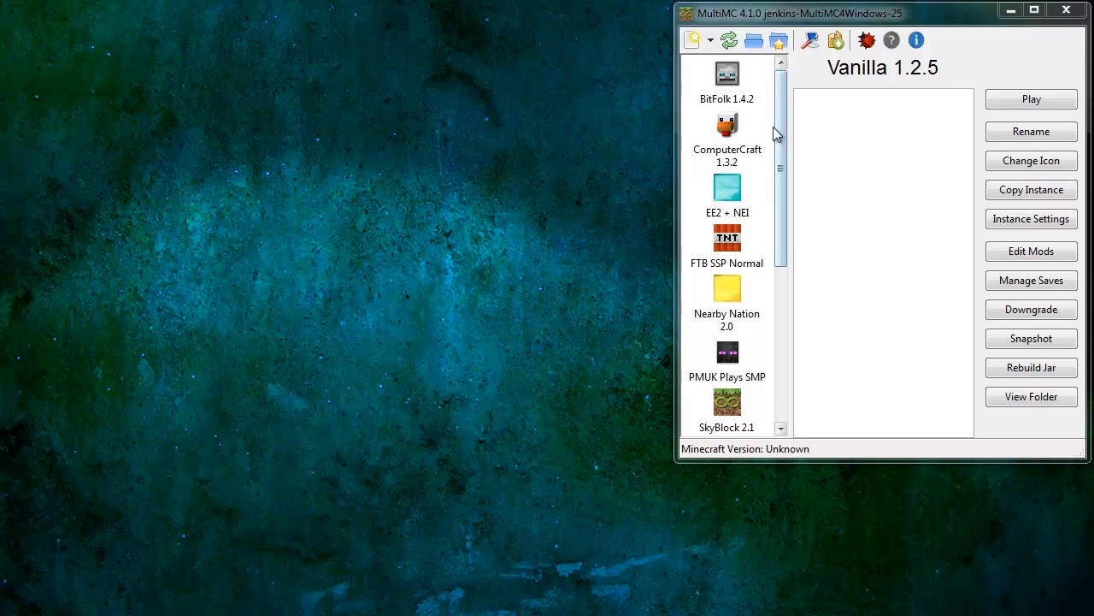
Step: Create a new instance named EE3 PR1 and locate it in the instance list
left_click_drag(782, 123, 822, 107)
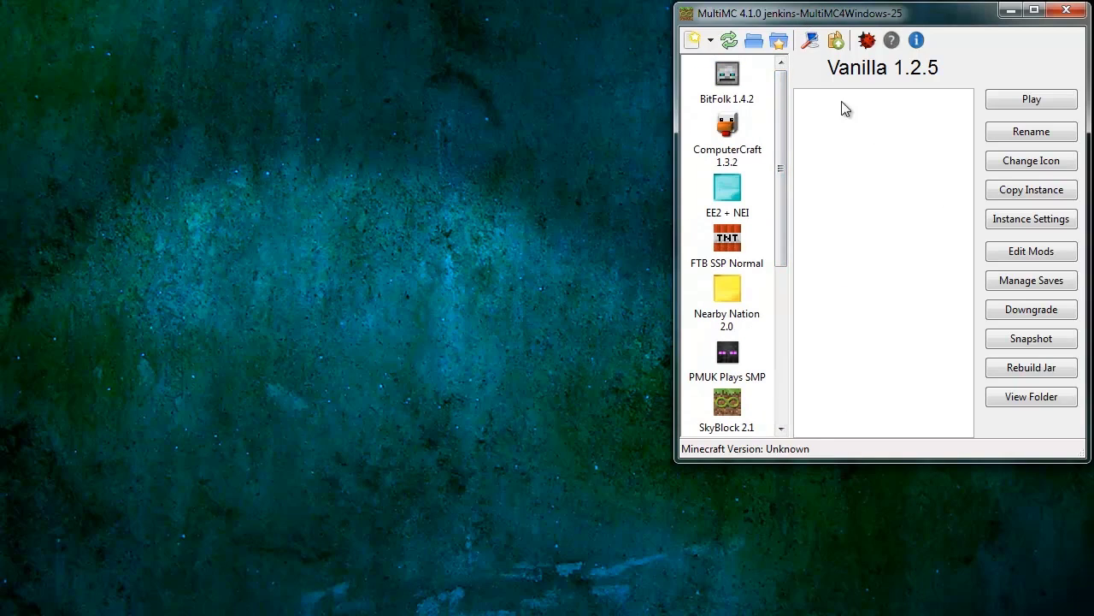
left_click(694, 43)
type("EE")
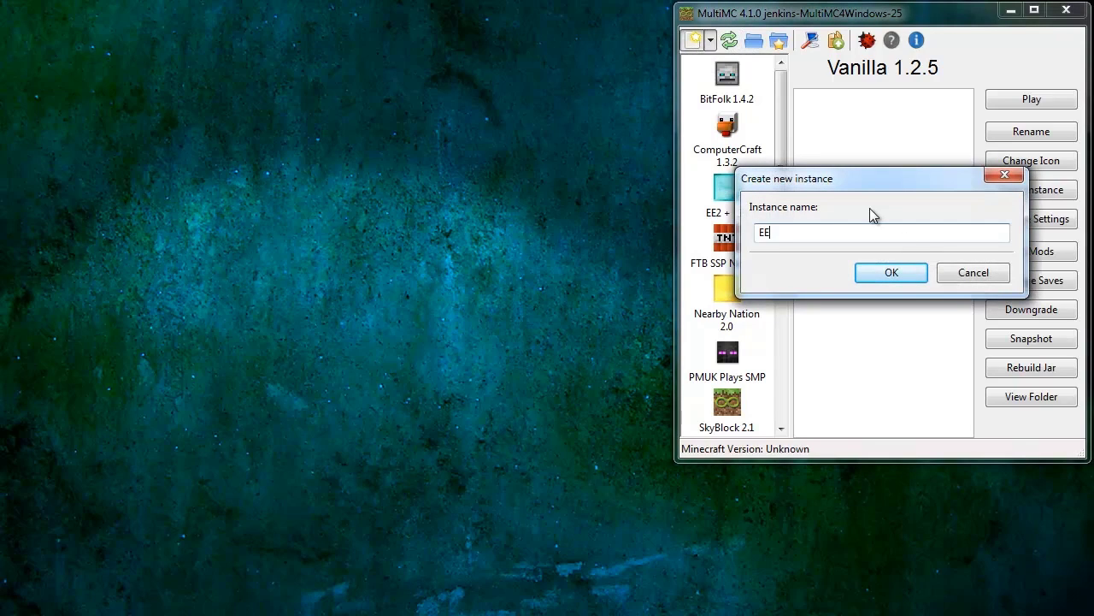
type("3 PR1")
left_click(908, 273)
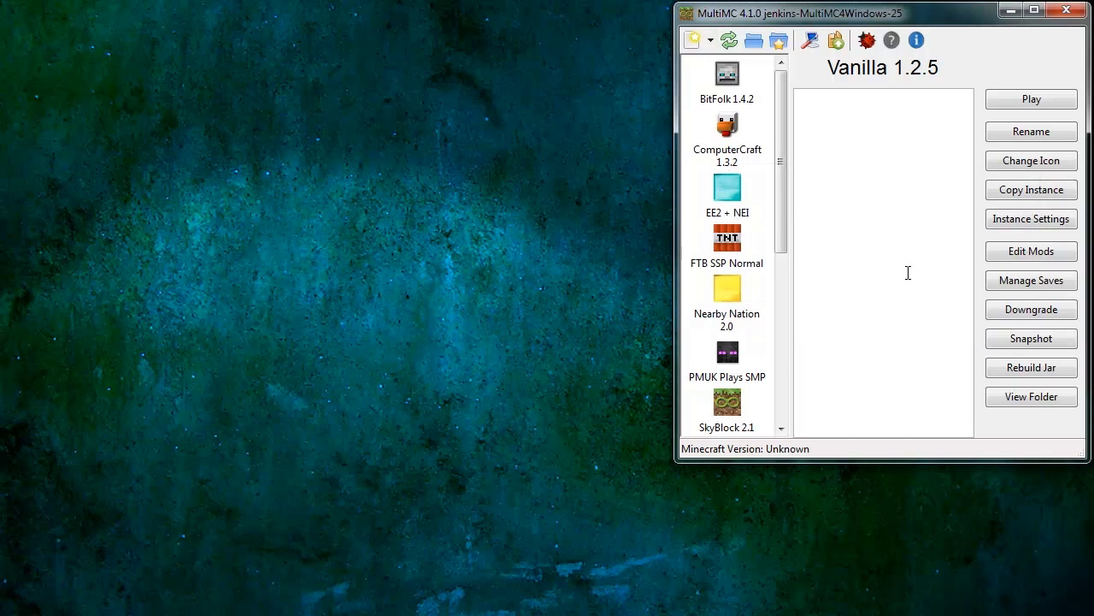
left_click_drag(778, 149, 841, 459)
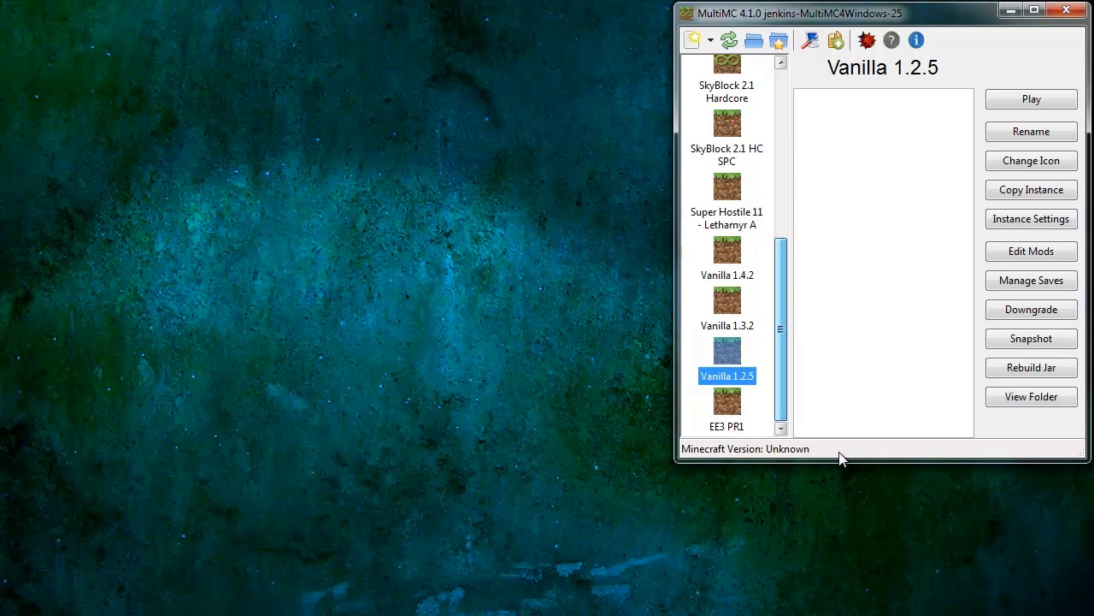
left_click(727, 402)
right_click(736, 400)
left_click(752, 407)
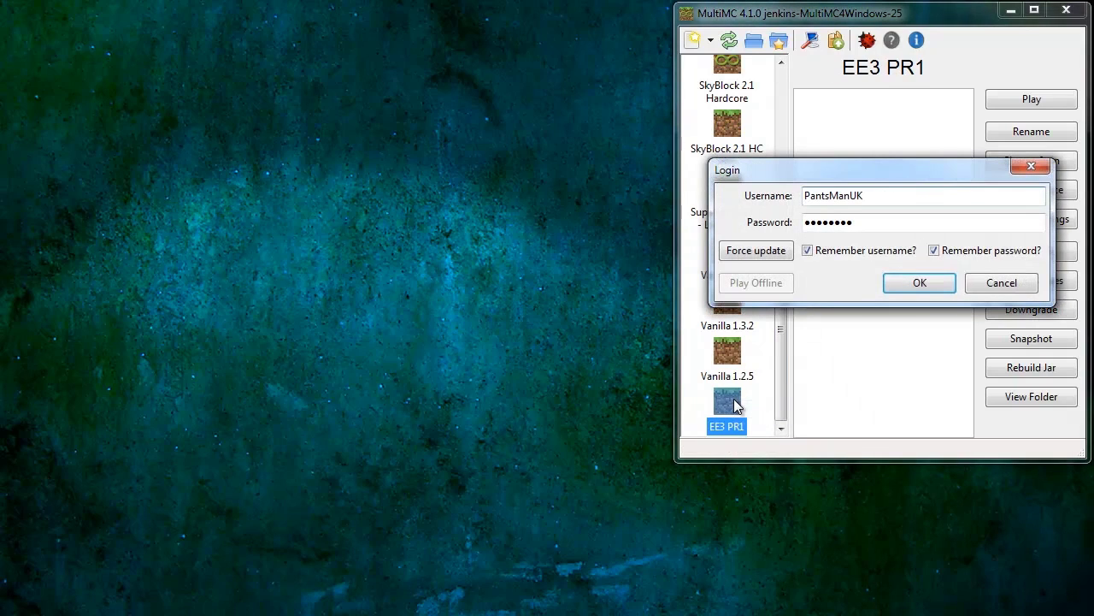
left_click(1024, 283)
Step: Change the icon of the EE3 PR1 instance to square creeper
right_click(715, 400)
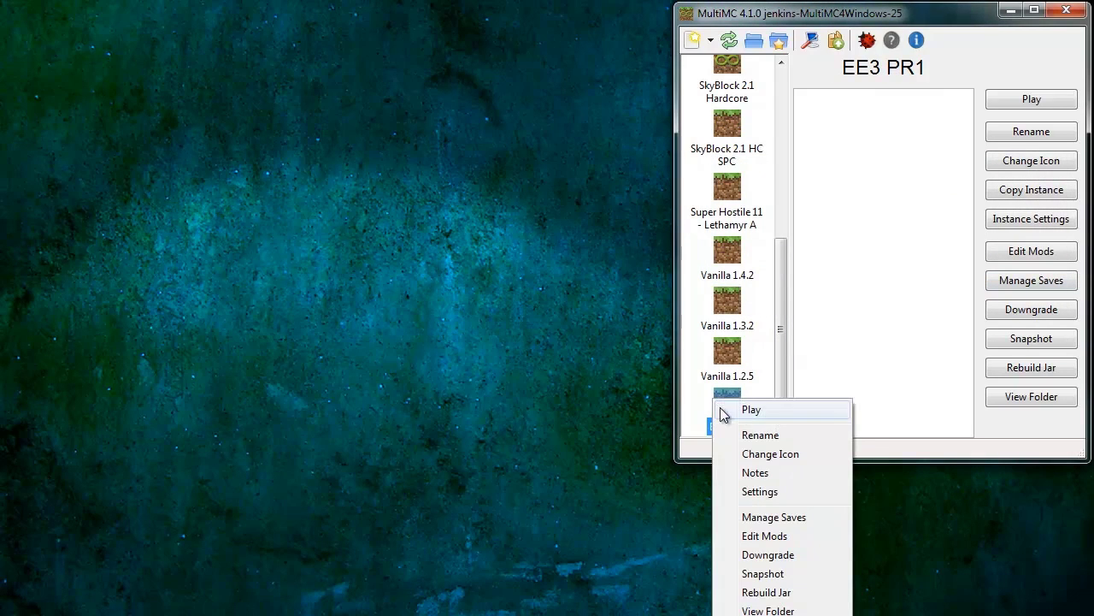
left_click(769, 454)
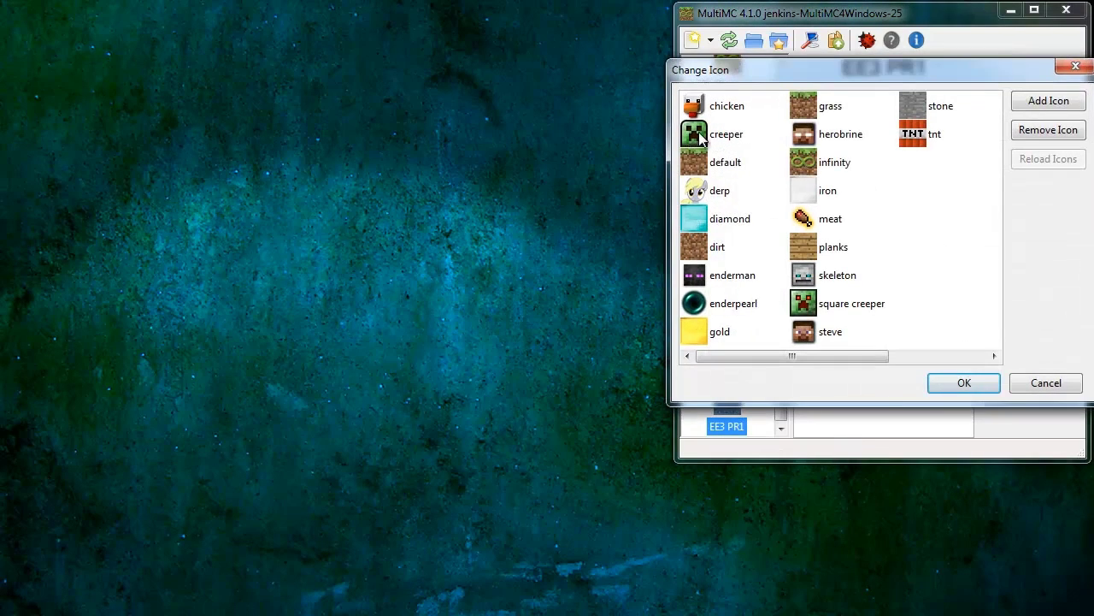
left_click(811, 306)
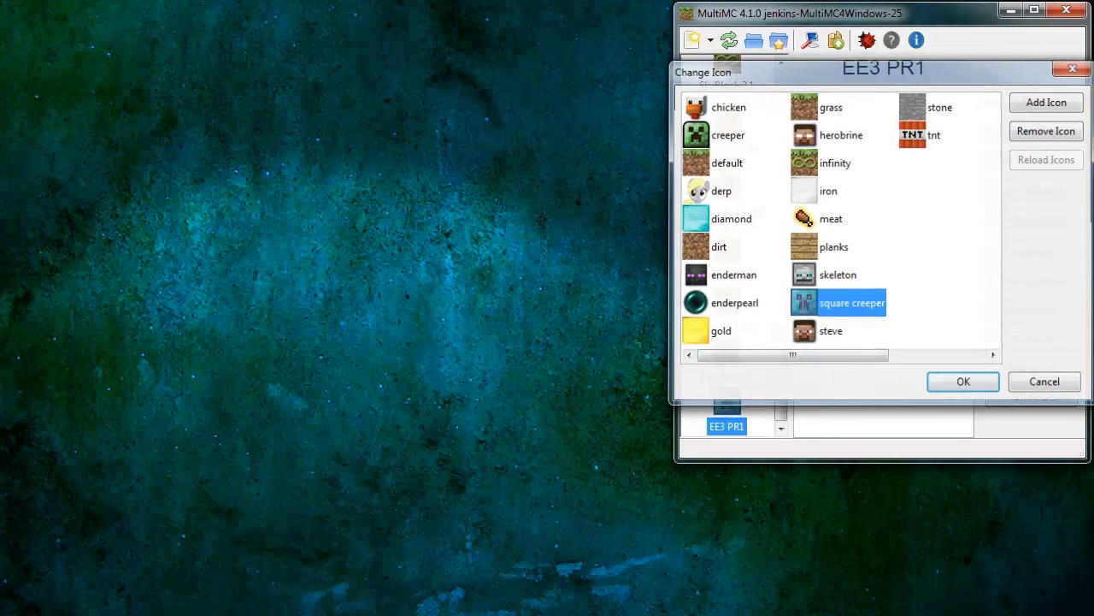
left_click(963, 381)
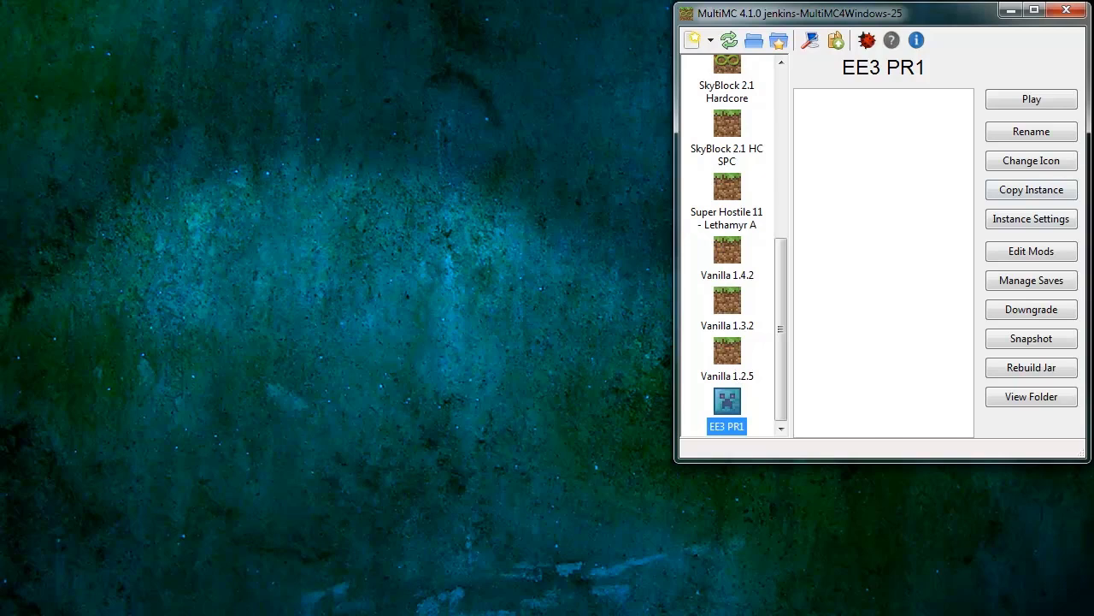
Step: Launch the EE3 PR1 instance with the saved login details
left_click(1048, 105)
left_click(920, 283)
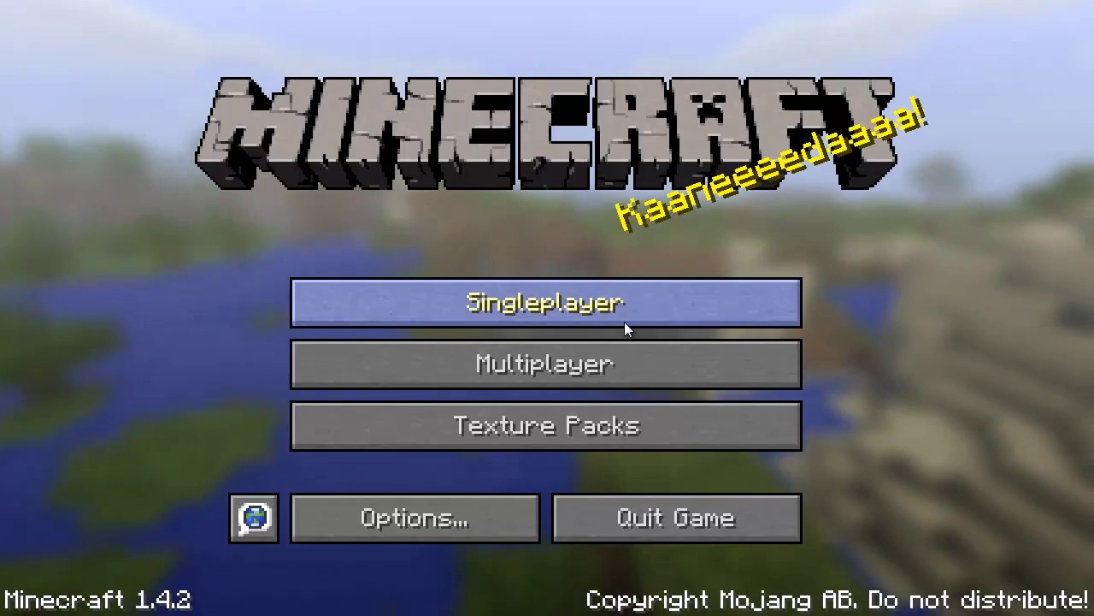
Step: Set both the music and sound volumes to 15% in the game options
left_click(475, 506)
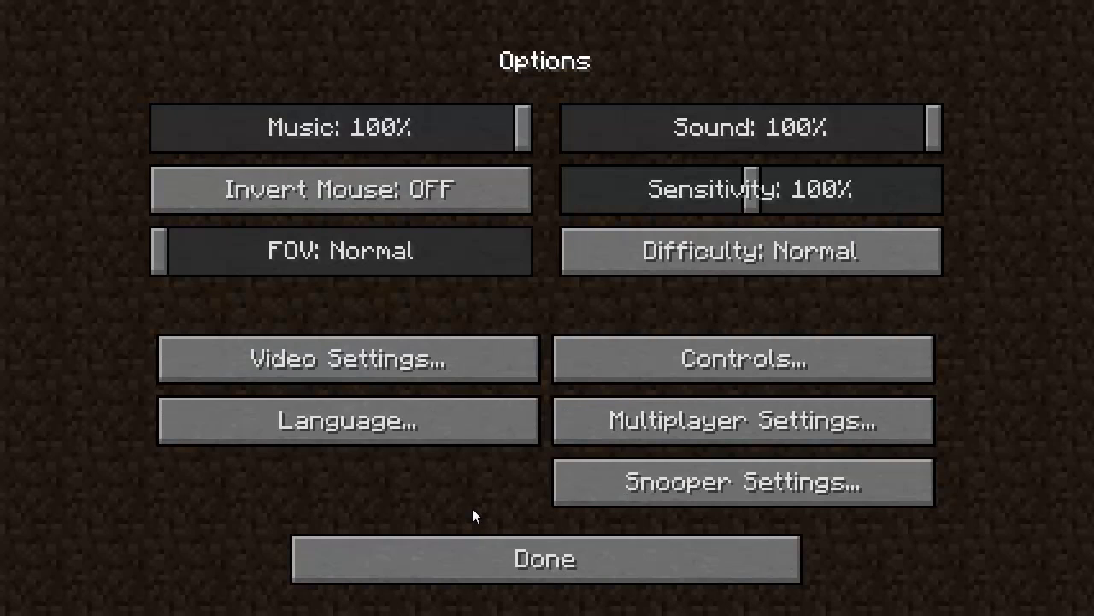
left_click_drag(525, 129, 216, 140)
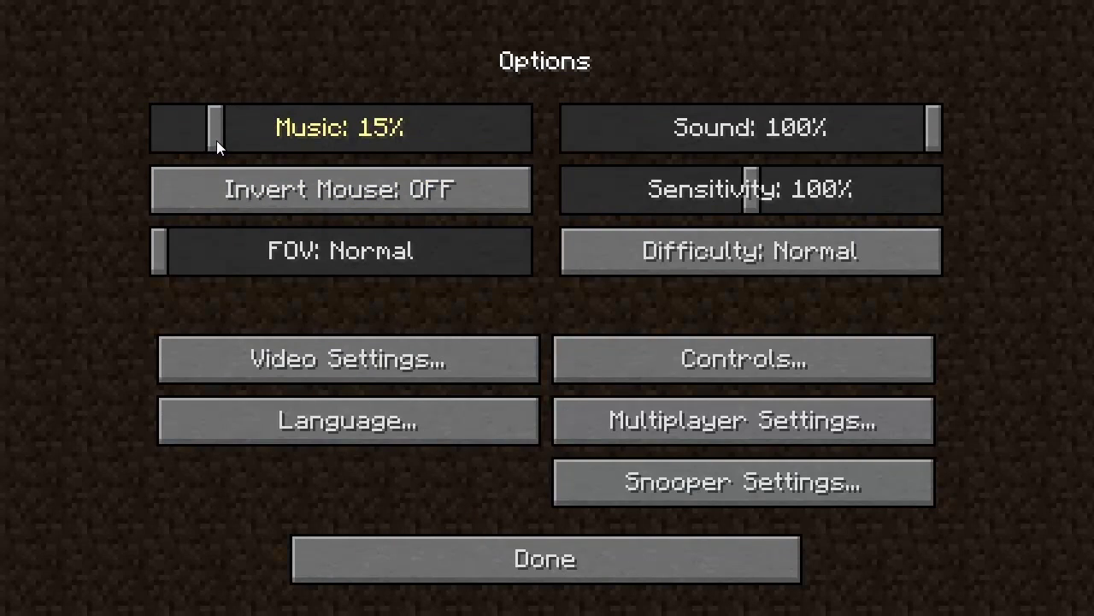
left_click_drag(936, 128, 627, 124)
Step: Cycle the difficulty through its levels back to Normal and set the FOV to 90
left_click(663, 267)
left_click(664, 262)
left_click(664, 260)
left_click(663, 261)
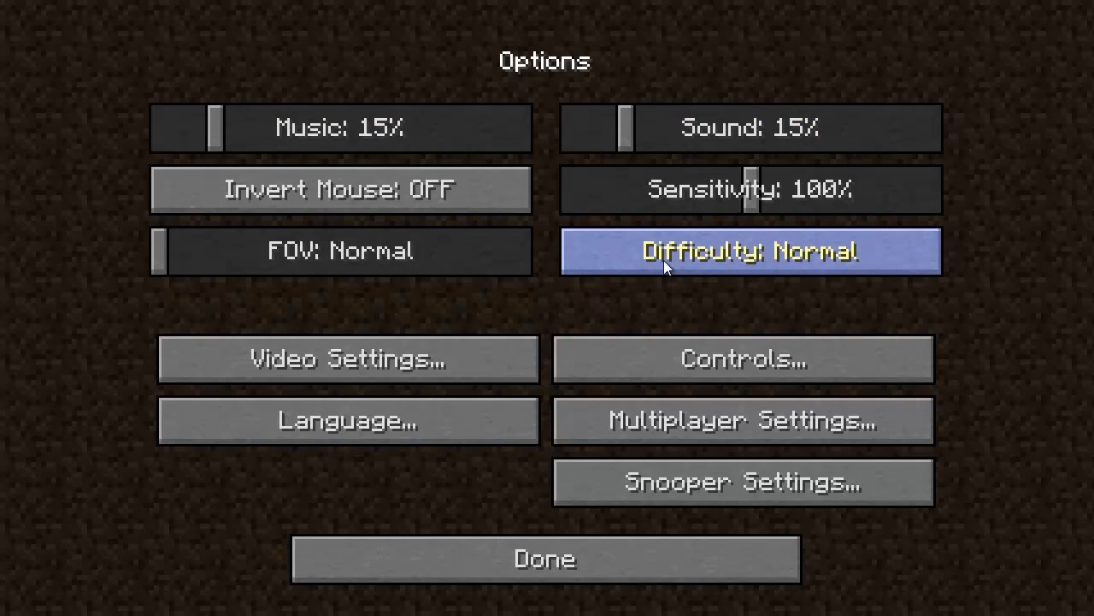
left_click_drag(167, 254, 342, 252)
Step: Configure the video settings with GUI Scale Normal, View Bobbing OFF and Advanced OpenGL ON
left_click(402, 347)
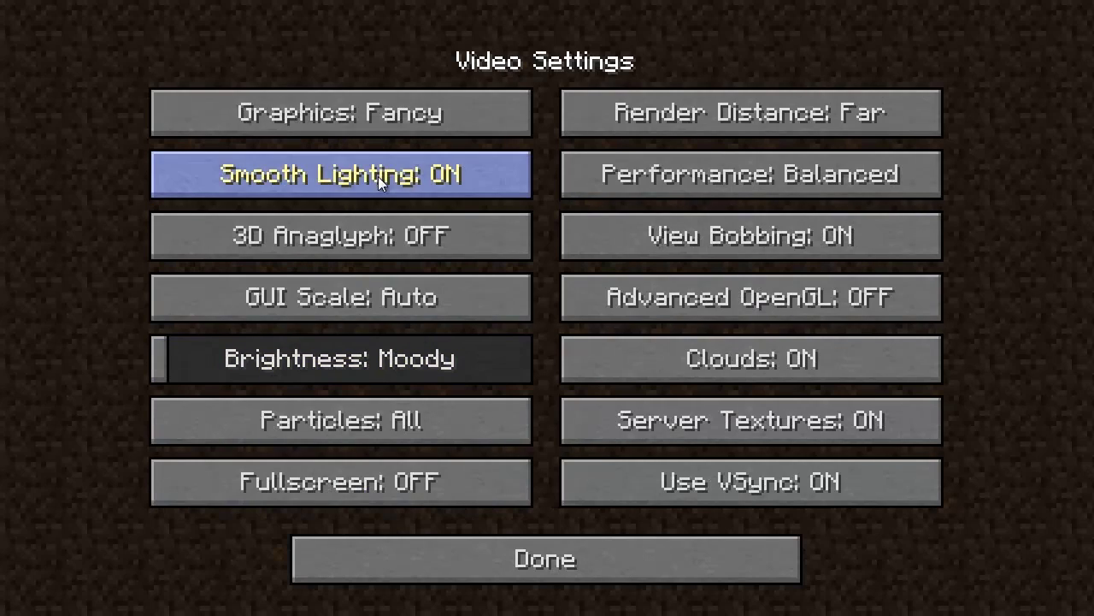
left_click(390, 291)
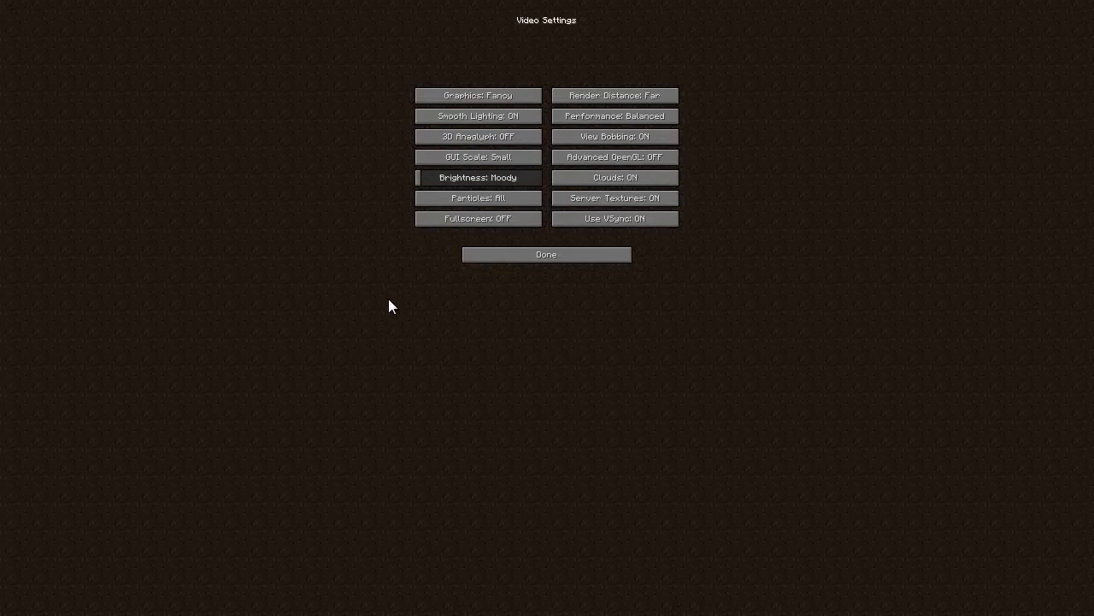
left_click(472, 156)
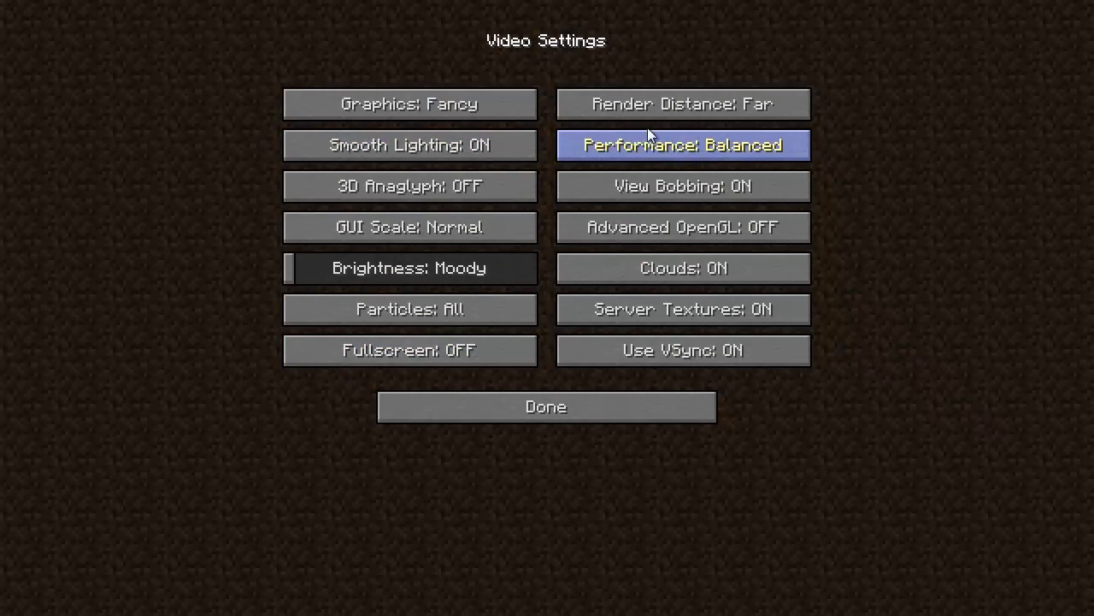
left_click(689, 190)
left_click(702, 239)
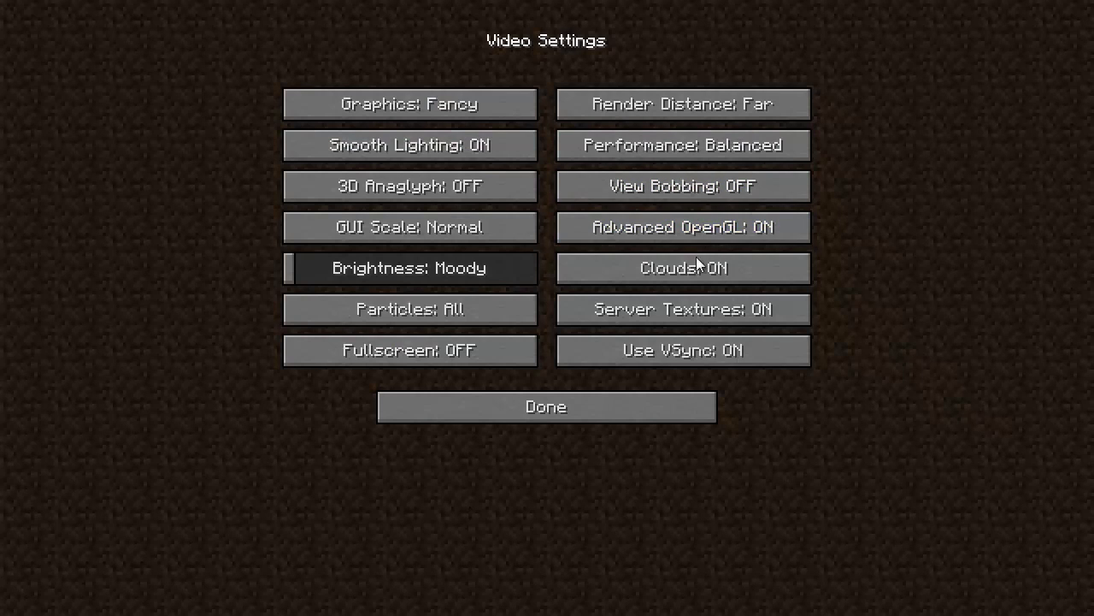
left_click(518, 407)
Step: Rebind the Inventory control to TAB and List Players to L, then leave the game options
left_click(615, 272)
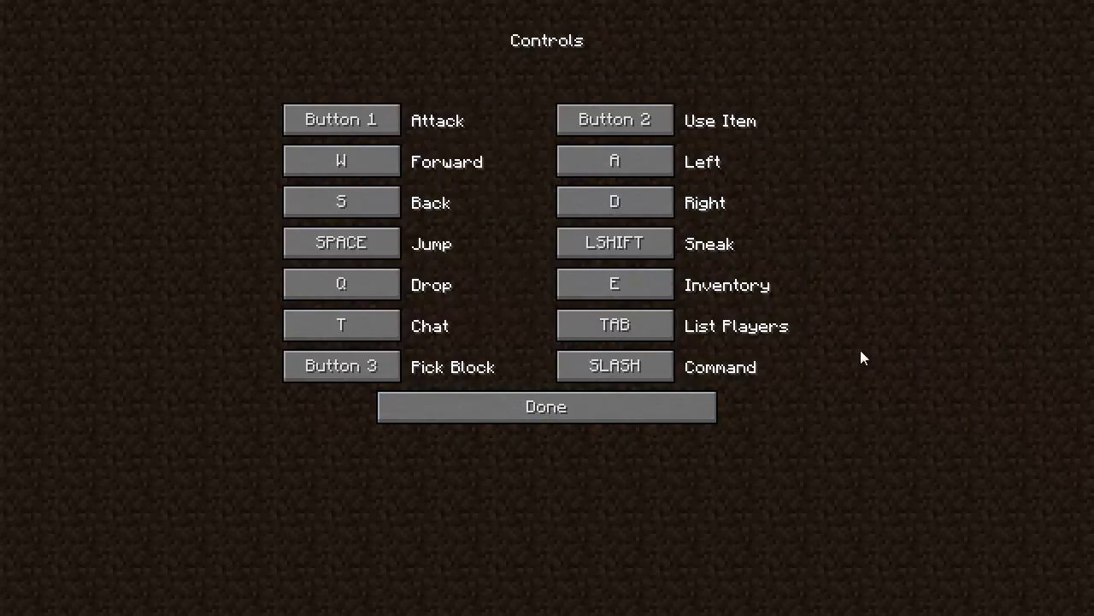
left_click(618, 284)
key("Tab")
key("l")
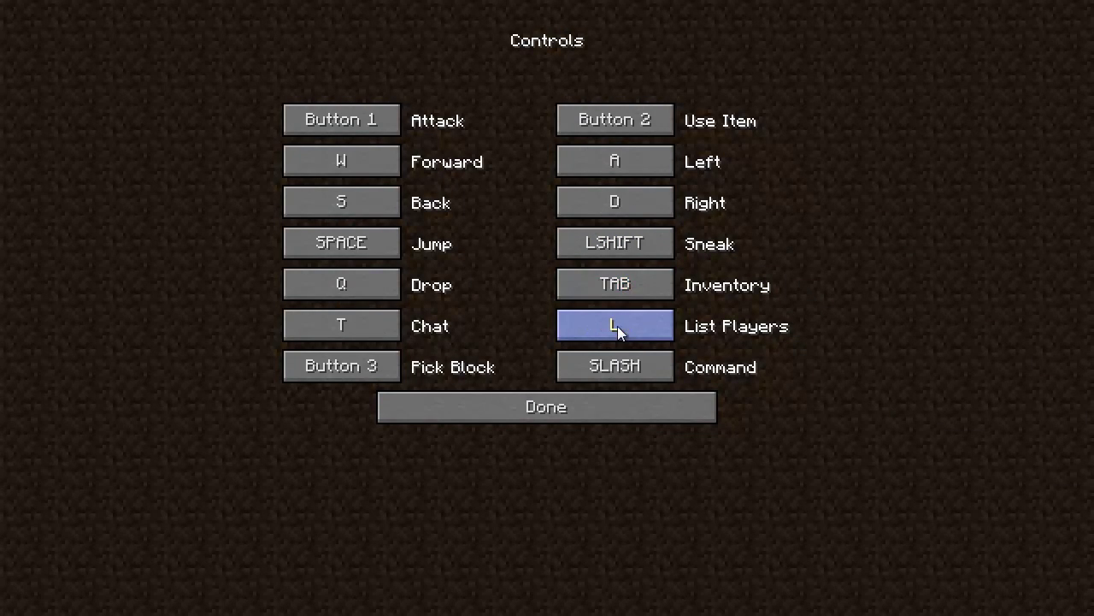
left_click(550, 407)
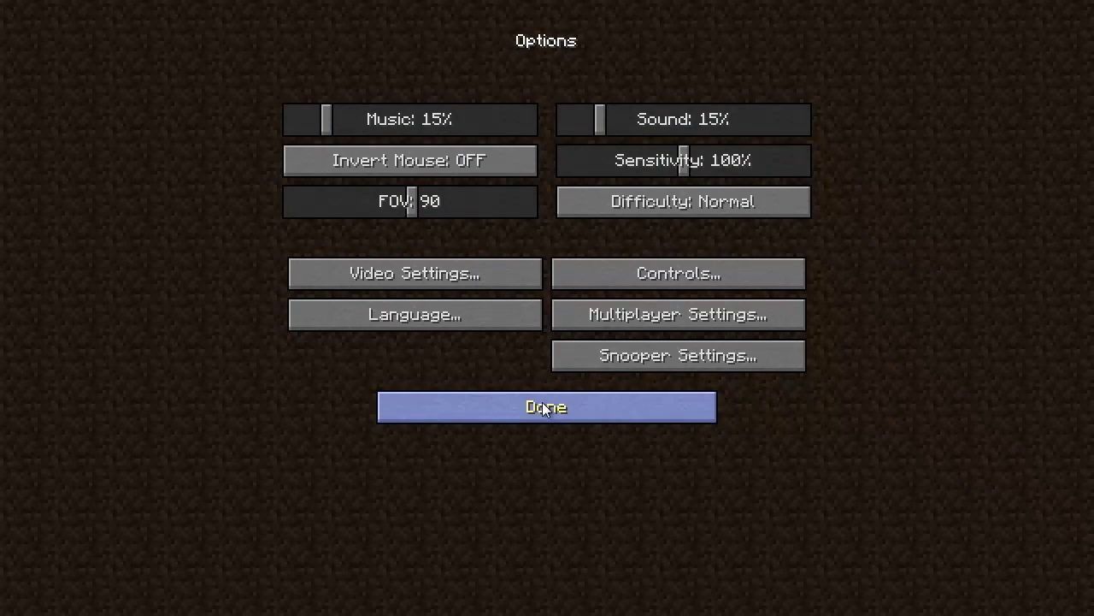
left_click(551, 406)
Step: Quit Minecraft and close the window showing the 1.4.2 mods folder
left_click(603, 396)
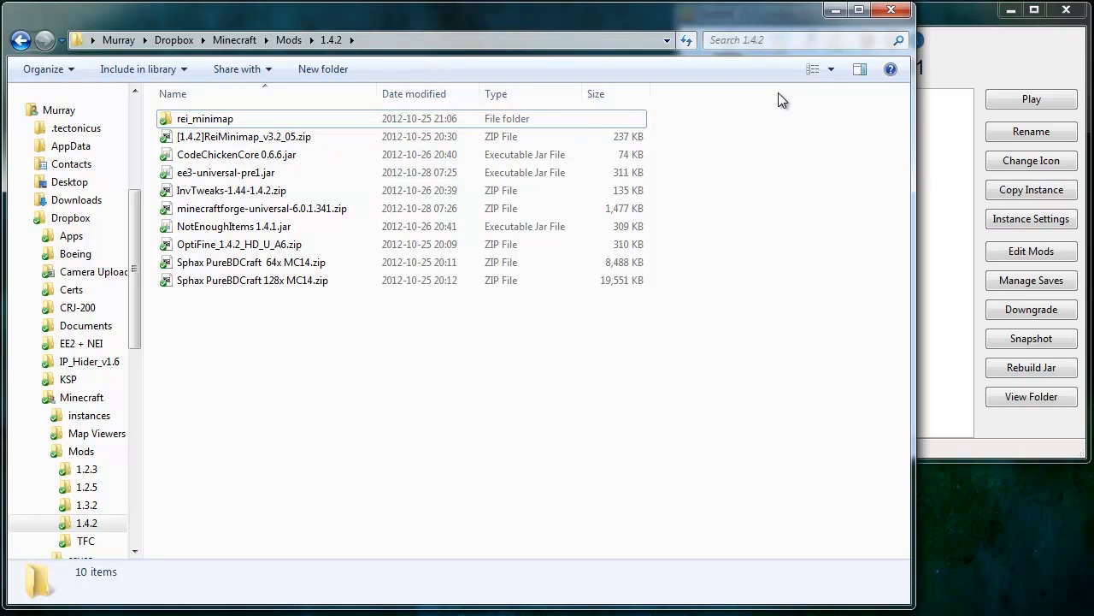
left_click(885, 9)
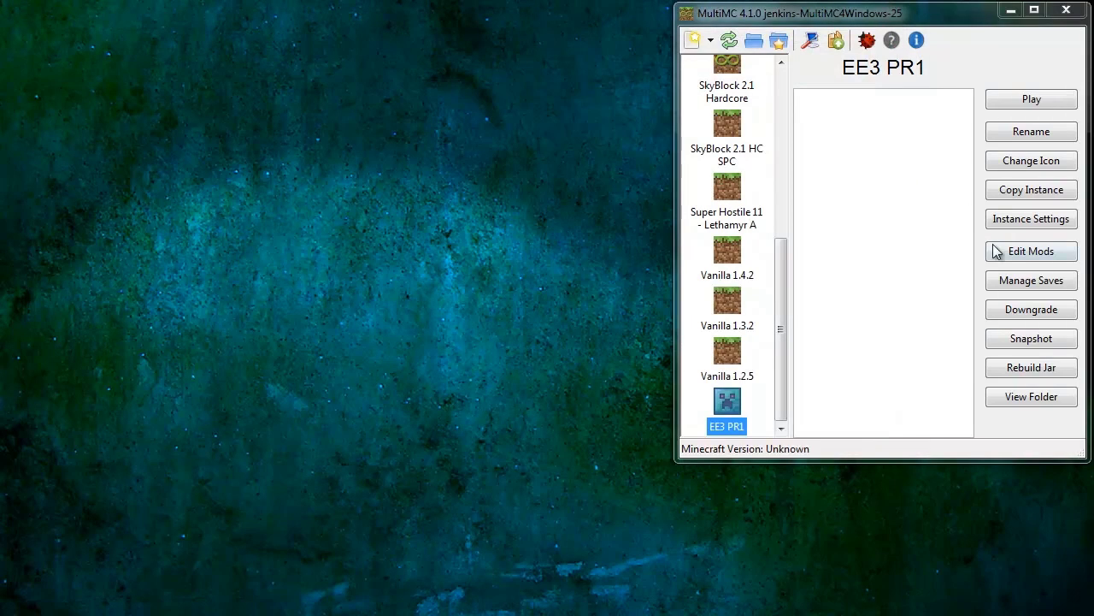
Step: Install Minecraft Forge version minecraftforge-universal-6.0.1.341.zip into the EE3 PR1 instance
left_click(1017, 254)
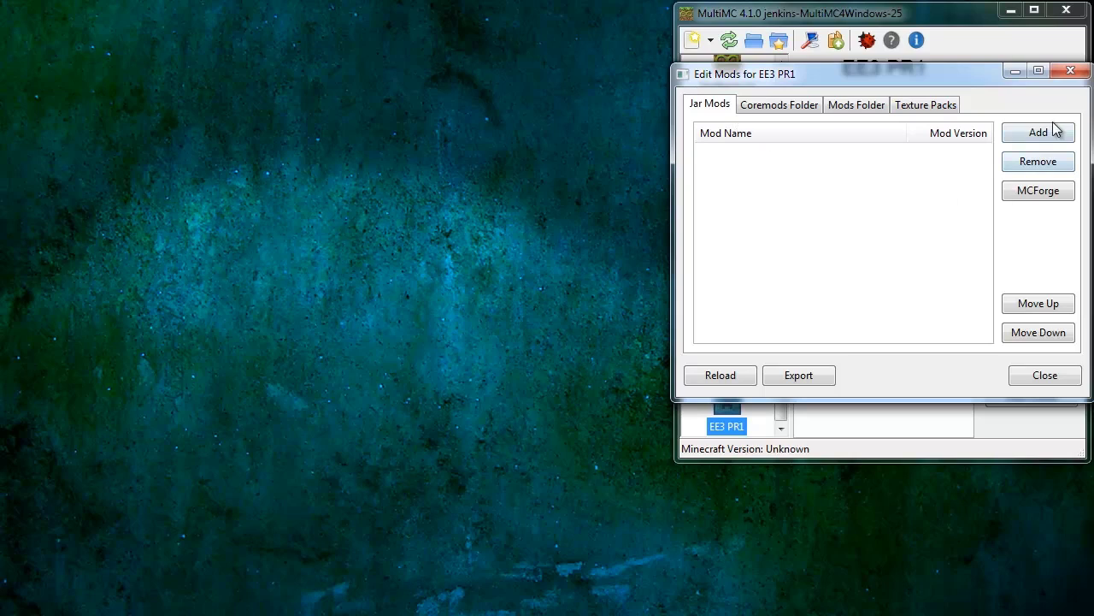
left_click(1035, 197)
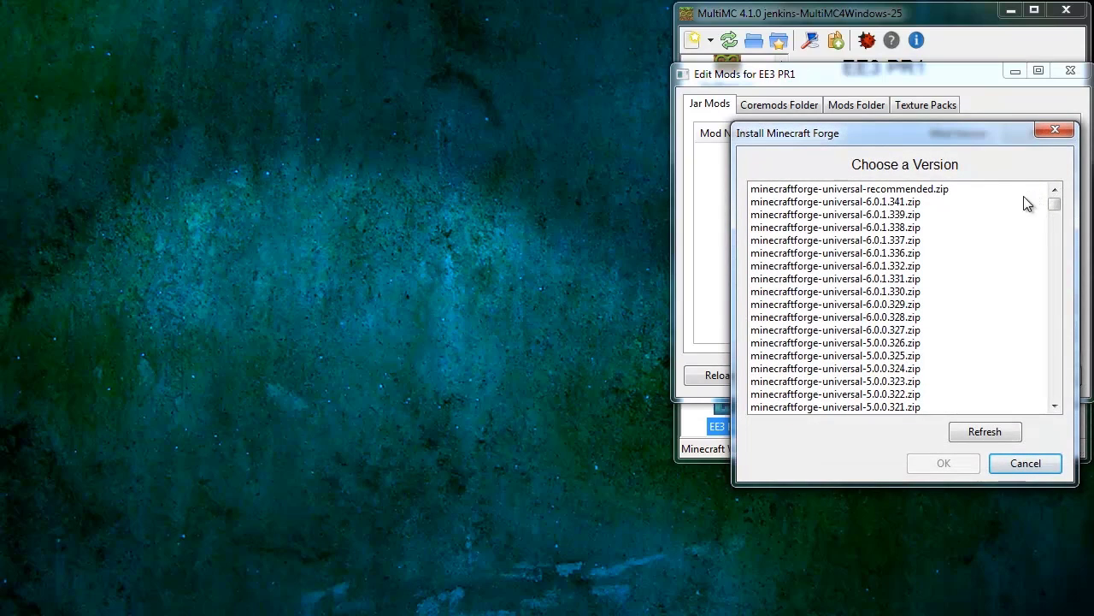
left_click(904, 203)
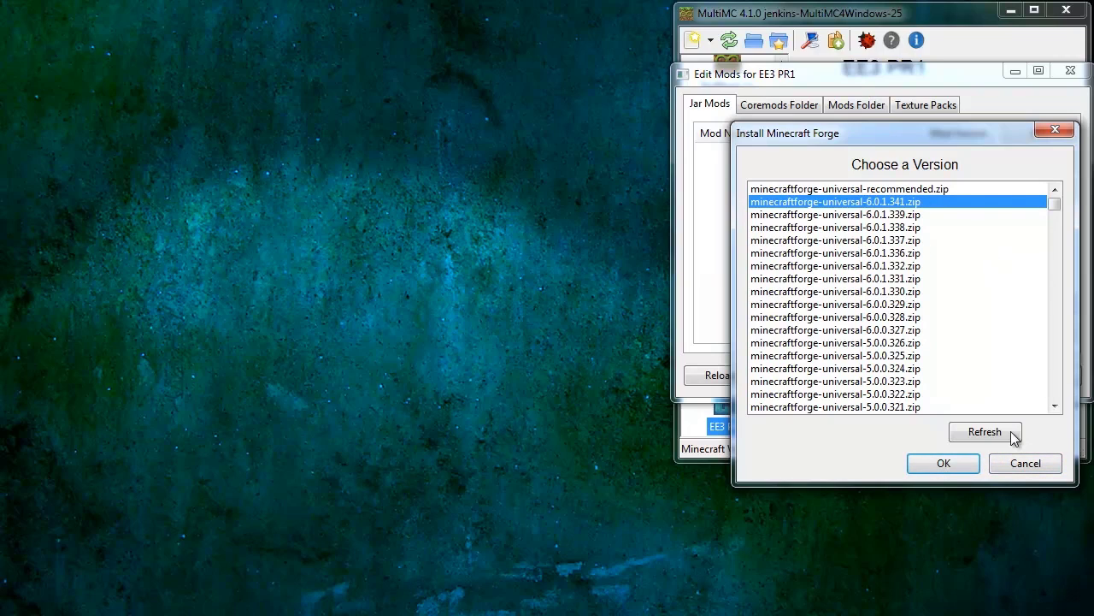
left_click(955, 463)
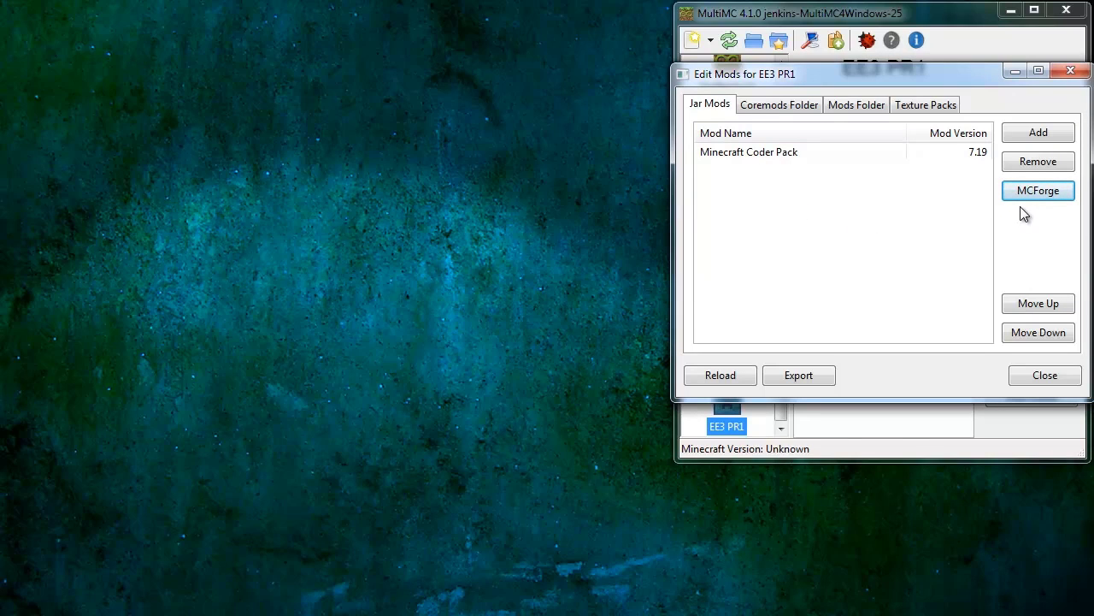
Step: Add OptiFine_1.4.2_HD_U_A6.zip to the instance's jar mods
left_click(1032, 134)
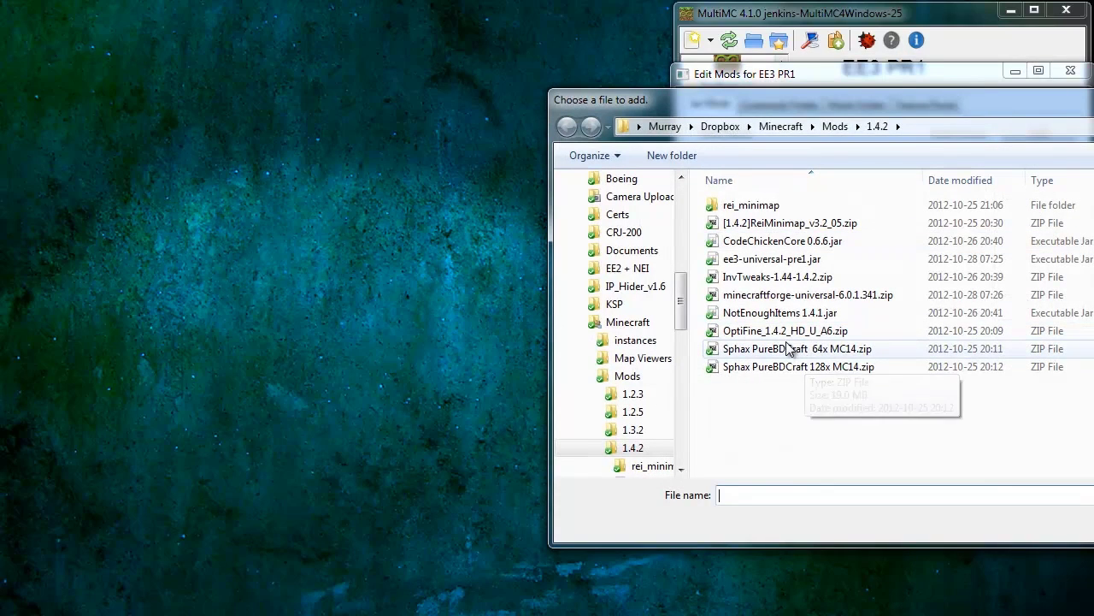
left_click(785, 333)
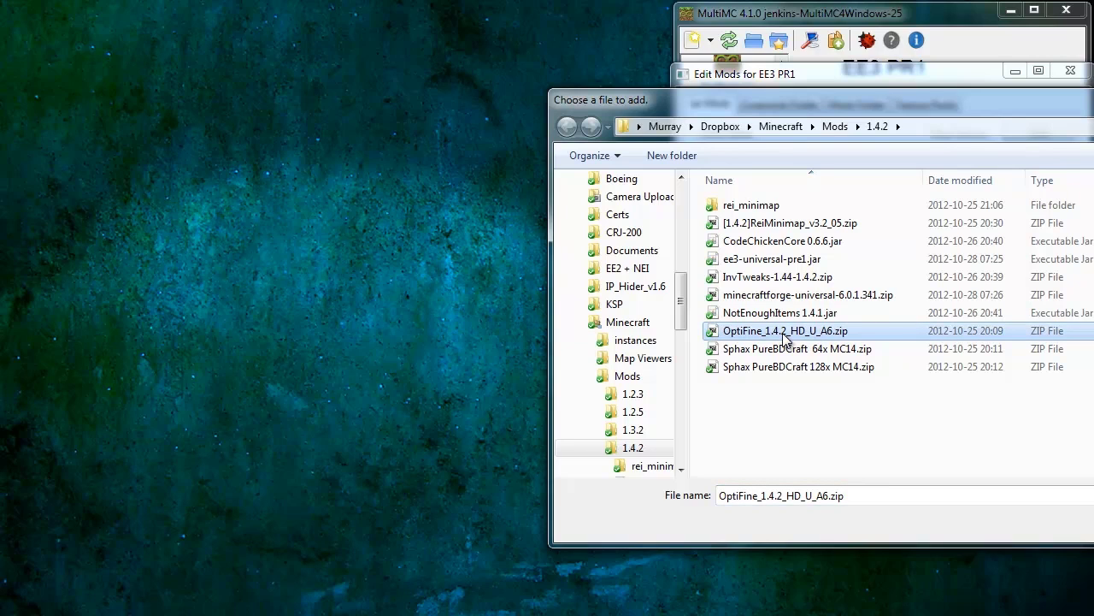
double_click(785, 334)
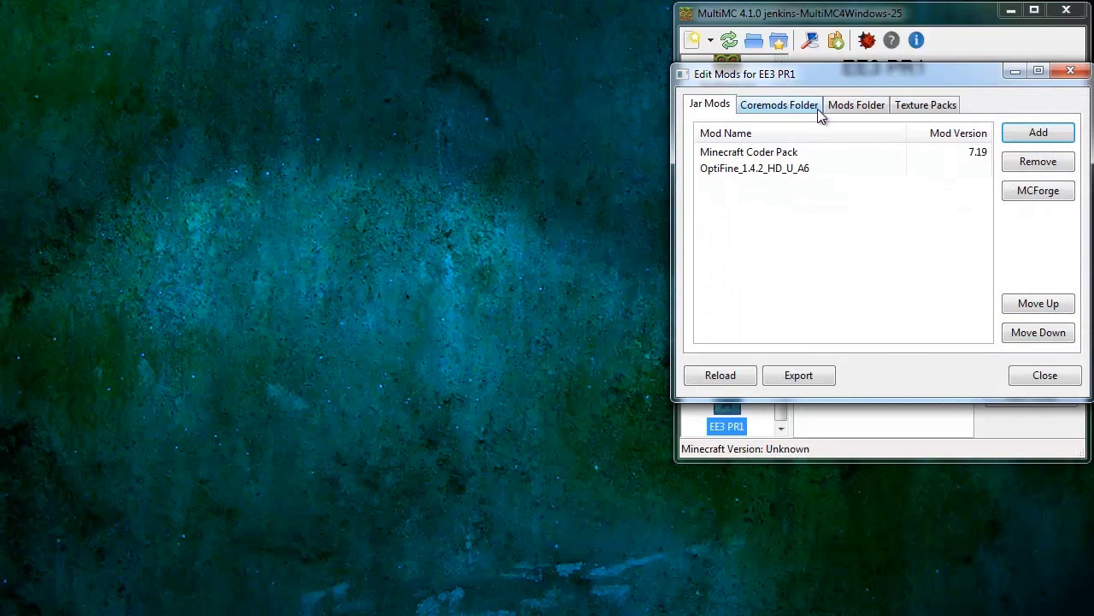
Step: Add CodeChickenCore 0.6.6.jar and NotEnoughItems 1.4.1.jar to the instance's coremods folder
left_click(791, 107)
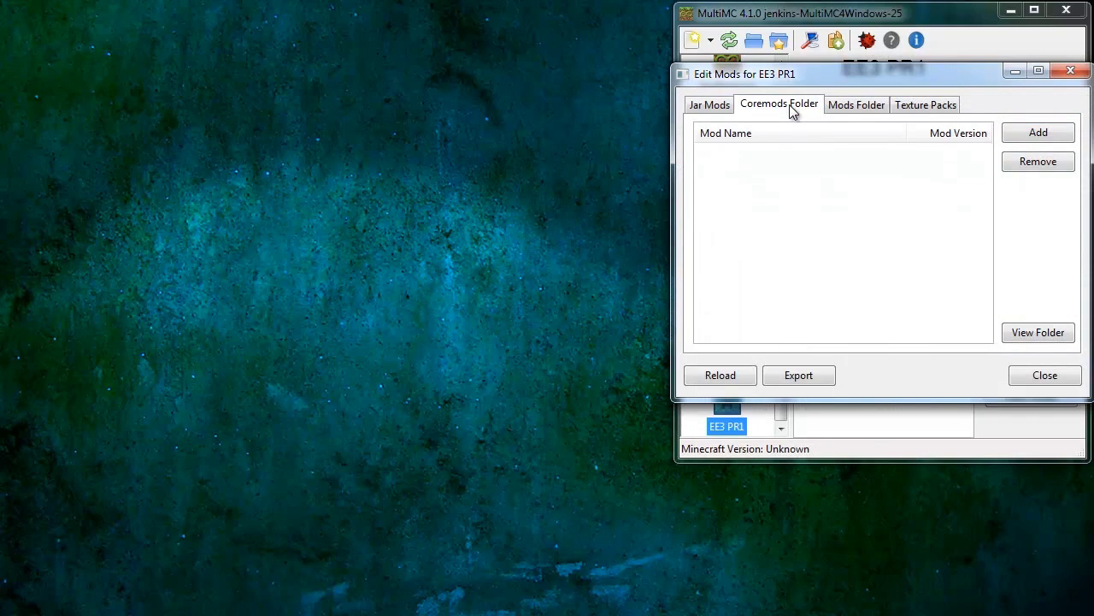
left_click(1008, 133)
double_click(783, 241)
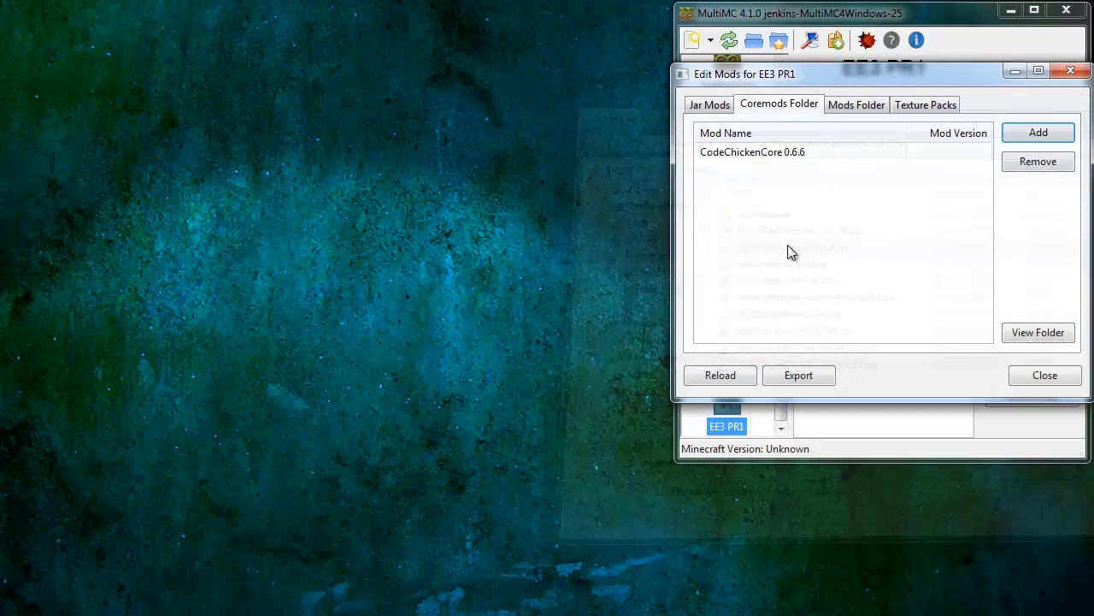
left_click(1036, 143)
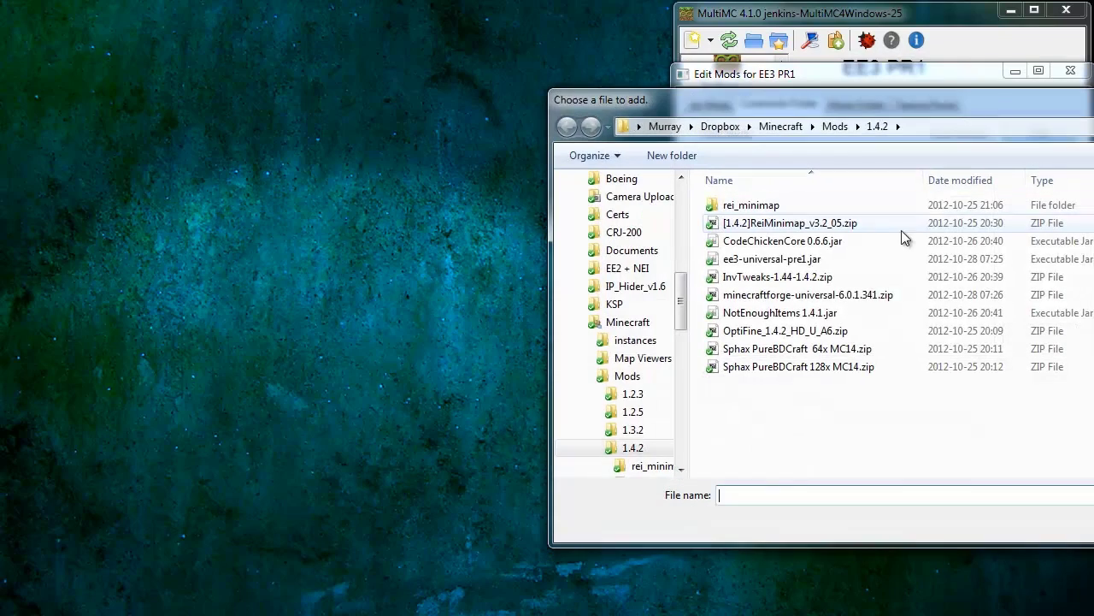
double_click(818, 316)
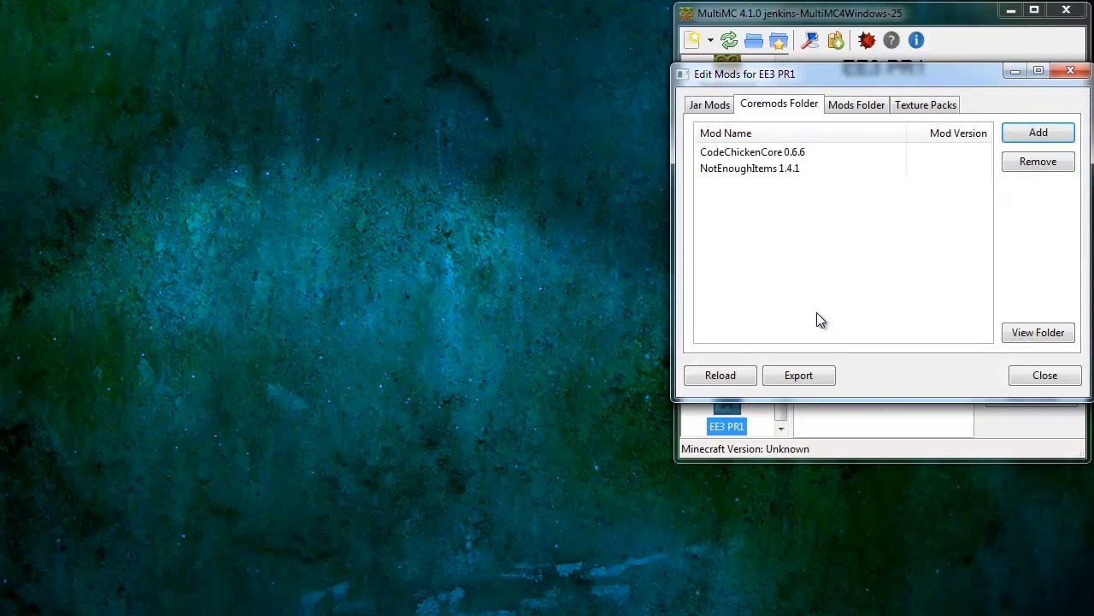
Step: Add [1.4.2]ReiMinimap_v3.2_05.zip, InvTweaks-1.44-1.4.2.zip and ee3-universal-pre1.jar to the instance's mods folder
left_click(864, 105)
left_click(1038, 132)
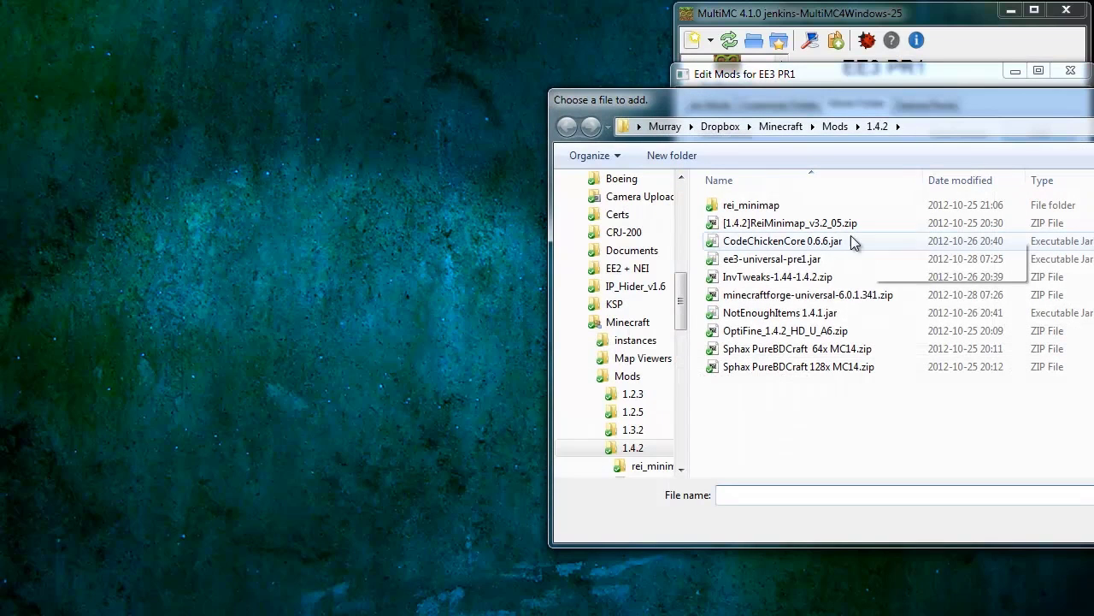
double_click(790, 223)
left_click(1055, 139)
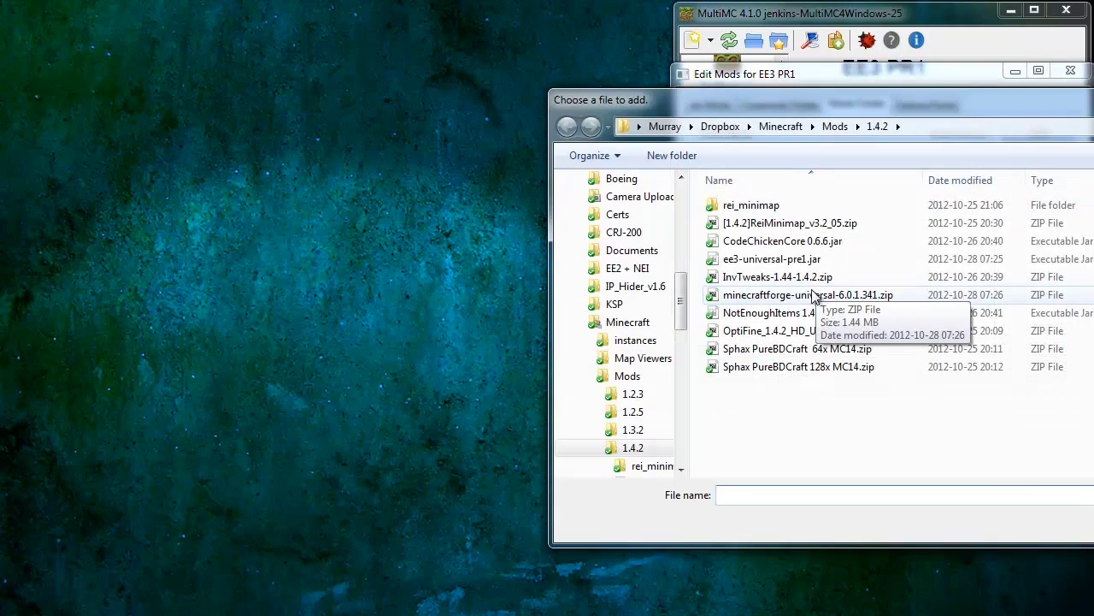
double_click(788, 274)
left_click(1008, 134)
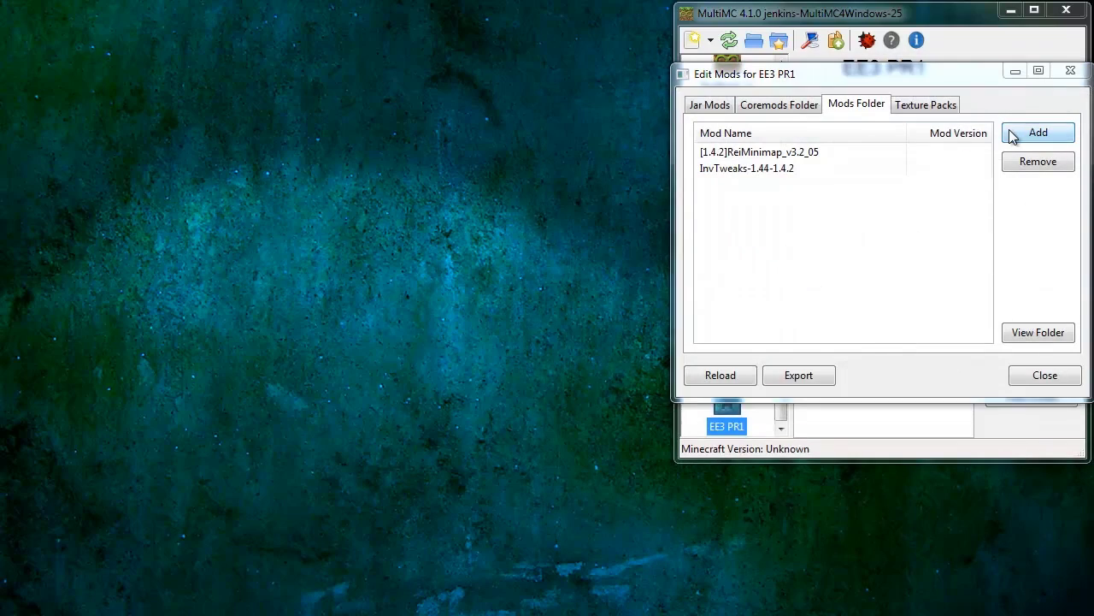
double_click(771, 259)
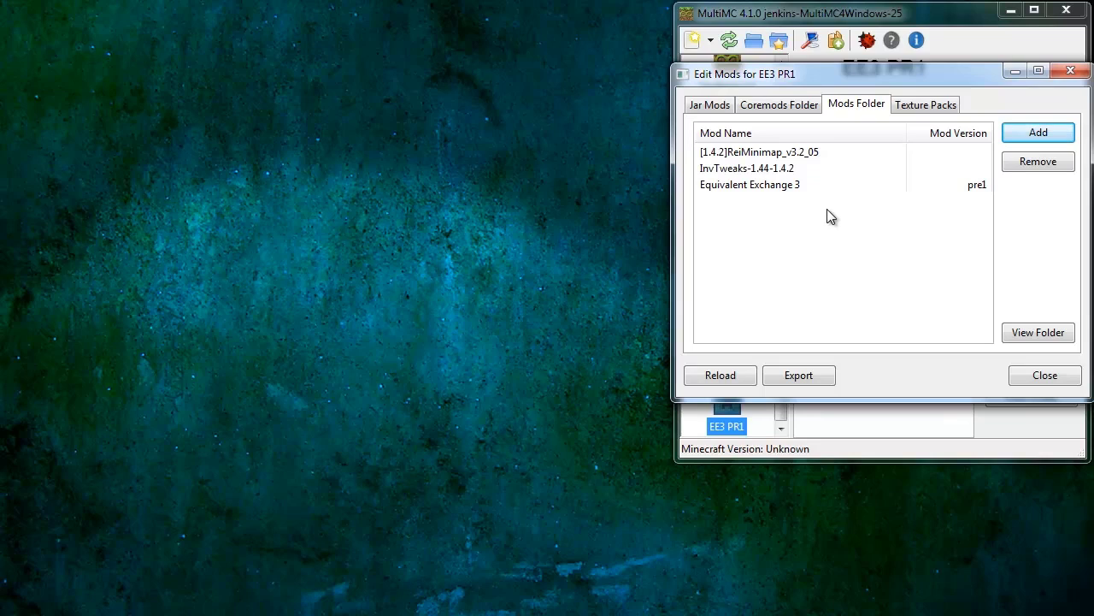
Step: Add Sphax PureBDCraft 128x MC14.zip to the instance's texture packs
left_click(916, 110)
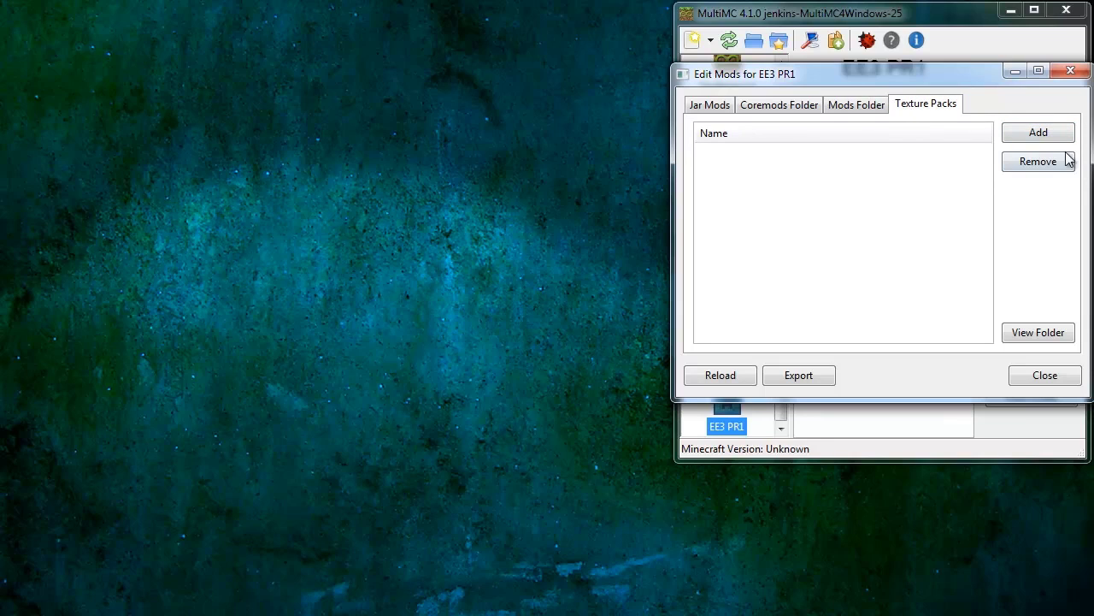
left_click(1033, 135)
double_click(772, 366)
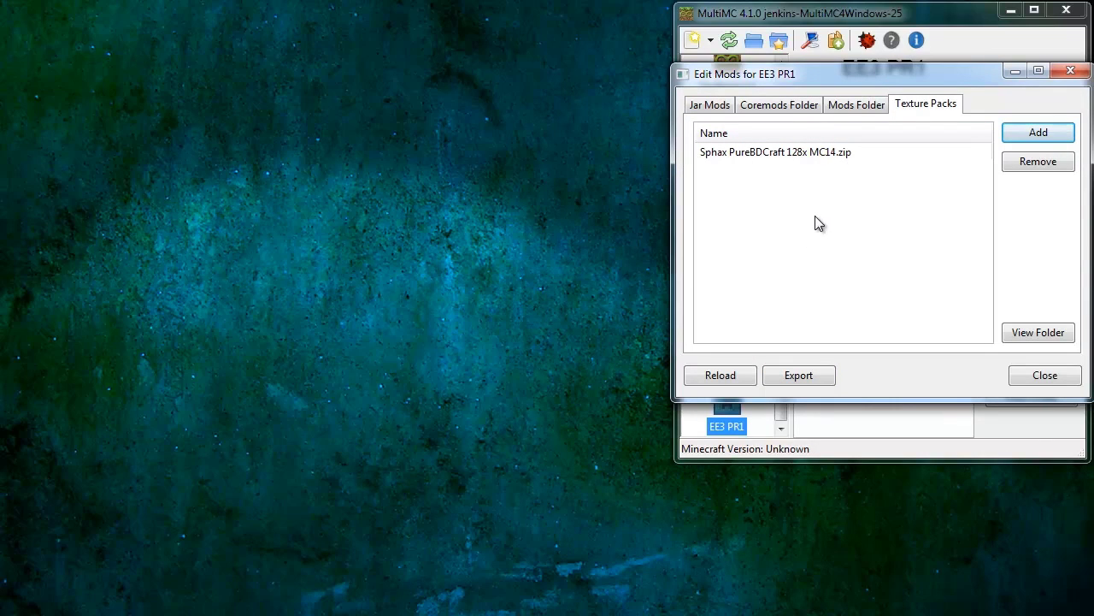
Step: Review the EE3 PR1 instance's jar mods, coremods, mods folder and texture packs entry by entry
left_click(715, 105)
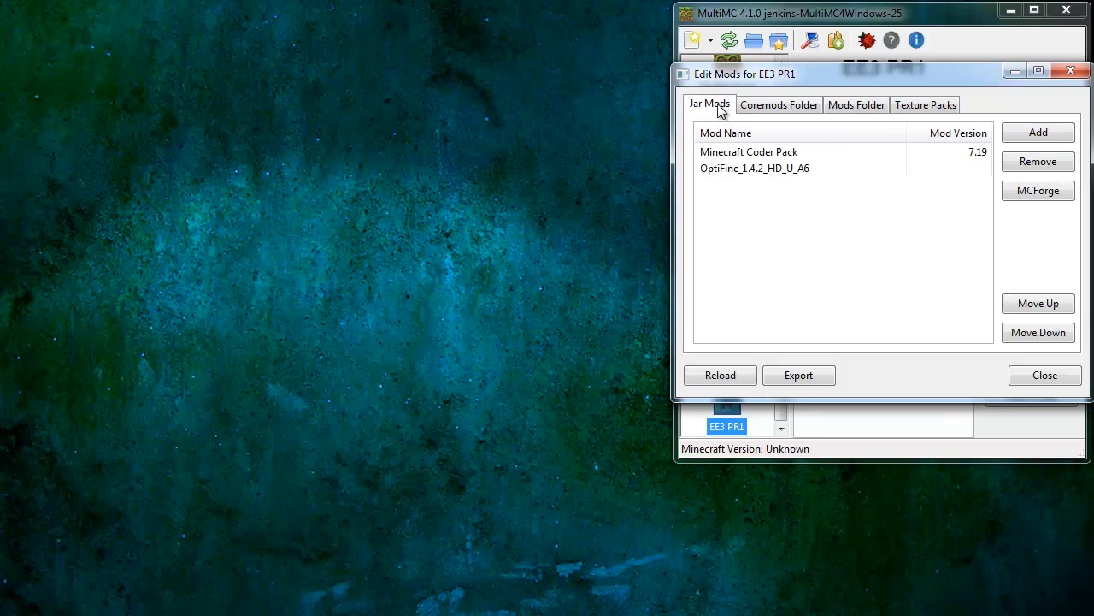
left_click(766, 171)
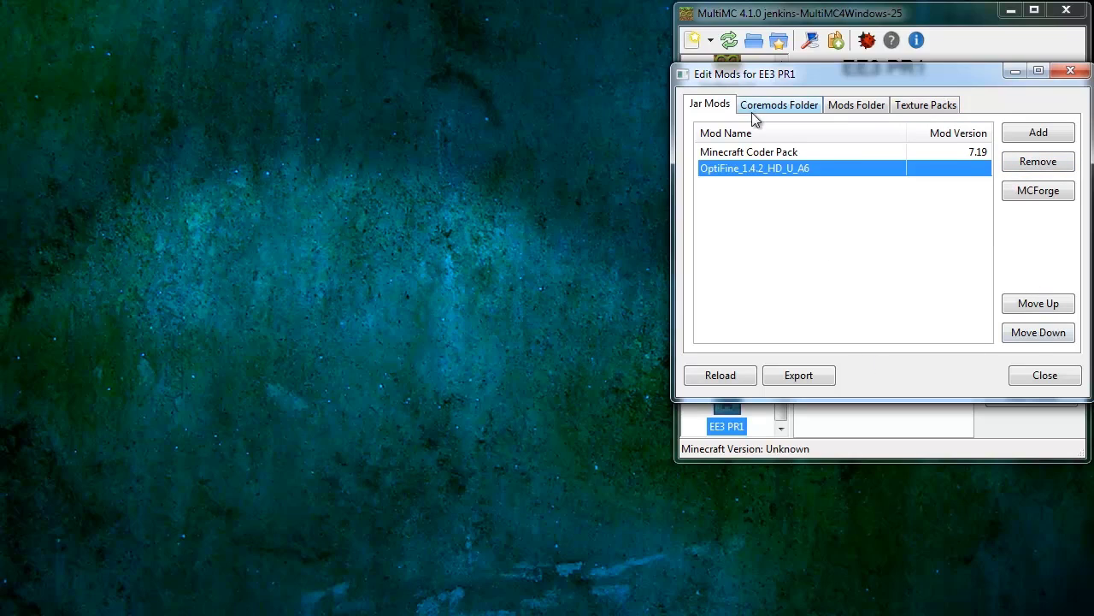
left_click(774, 152)
left_click(783, 167)
left_click(779, 102)
left_click(793, 153)
left_click(787, 168)
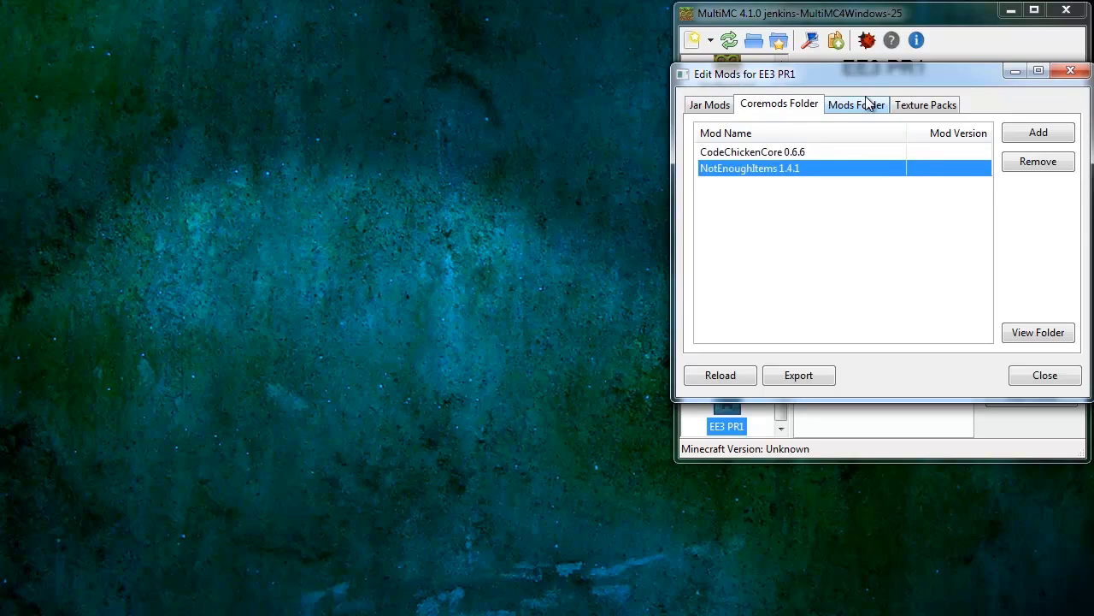
left_click(868, 102)
left_click(782, 152)
left_click(784, 169)
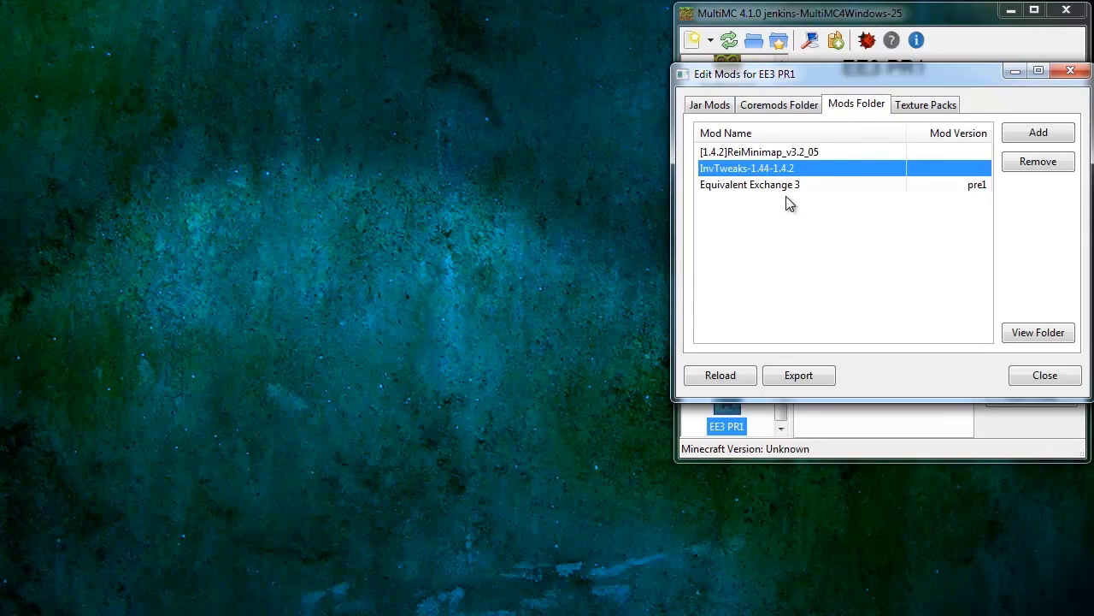
left_click(778, 188)
left_click(925, 104)
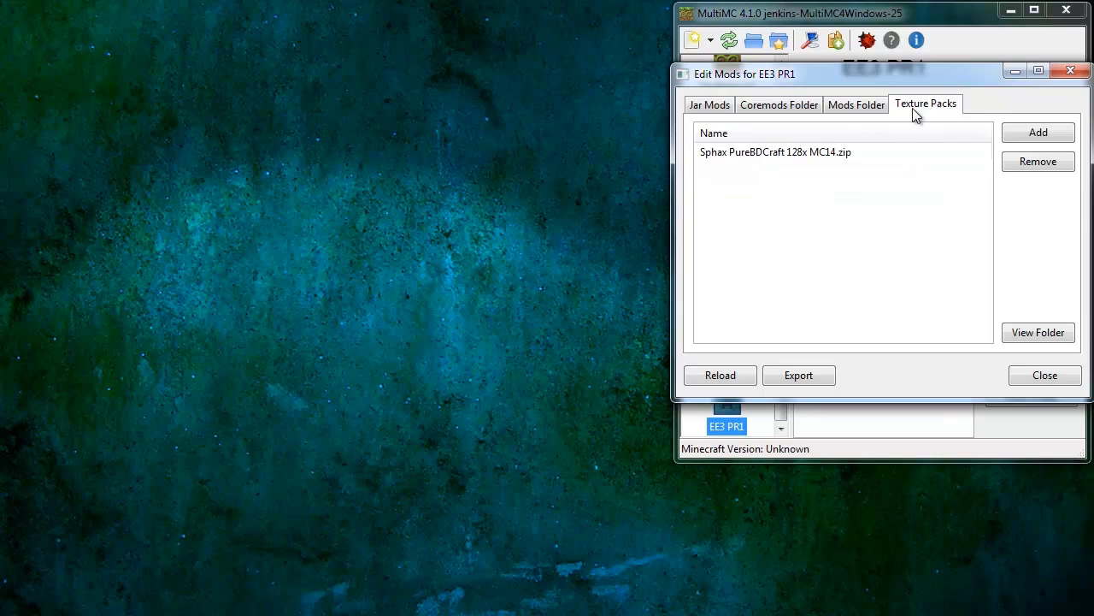
left_click(819, 154)
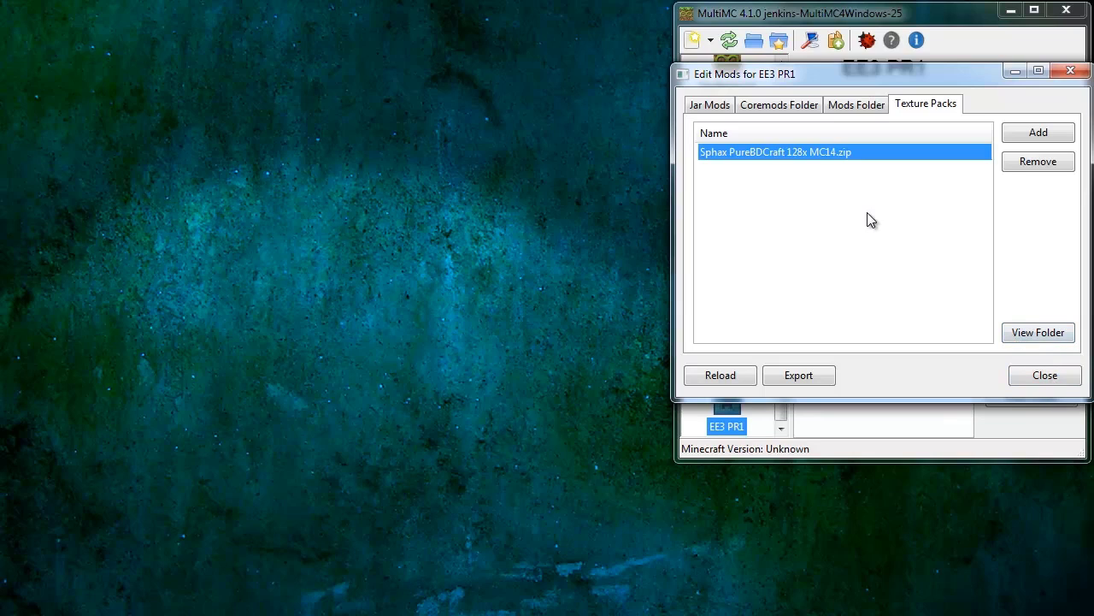
Step: Close the mod editor and launch the EE3 PR1 instance with the remembered login
left_click(1037, 378)
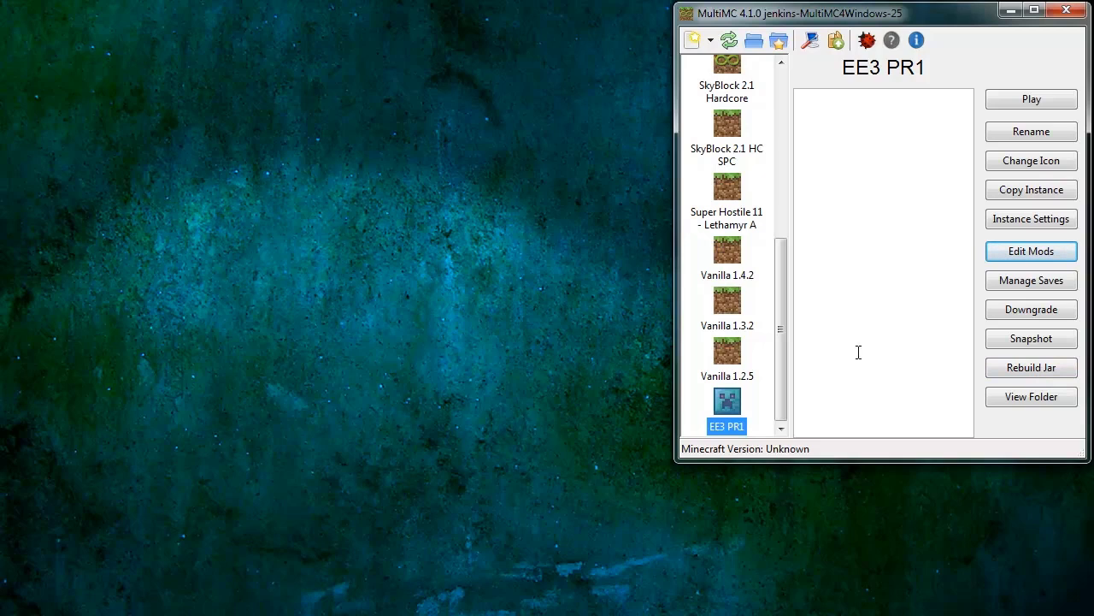
left_click(1029, 100)
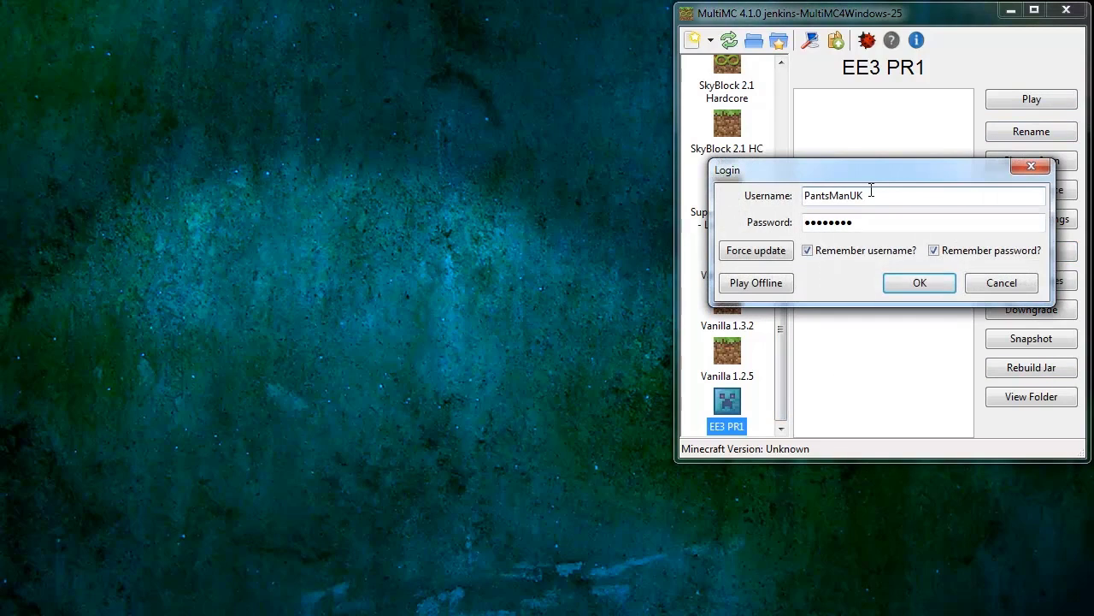
left_click(920, 283)
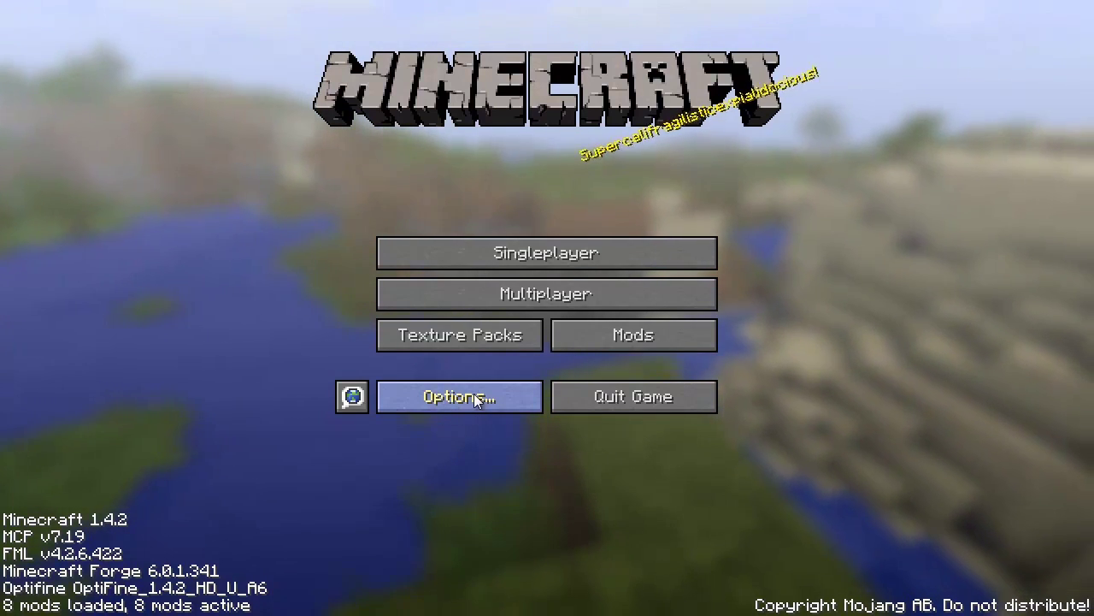
Step: Examine the details of the mods in Minecraft's mod list, from Optifine to Inventory Tweaks, and return to the main menu
left_click(600, 329)
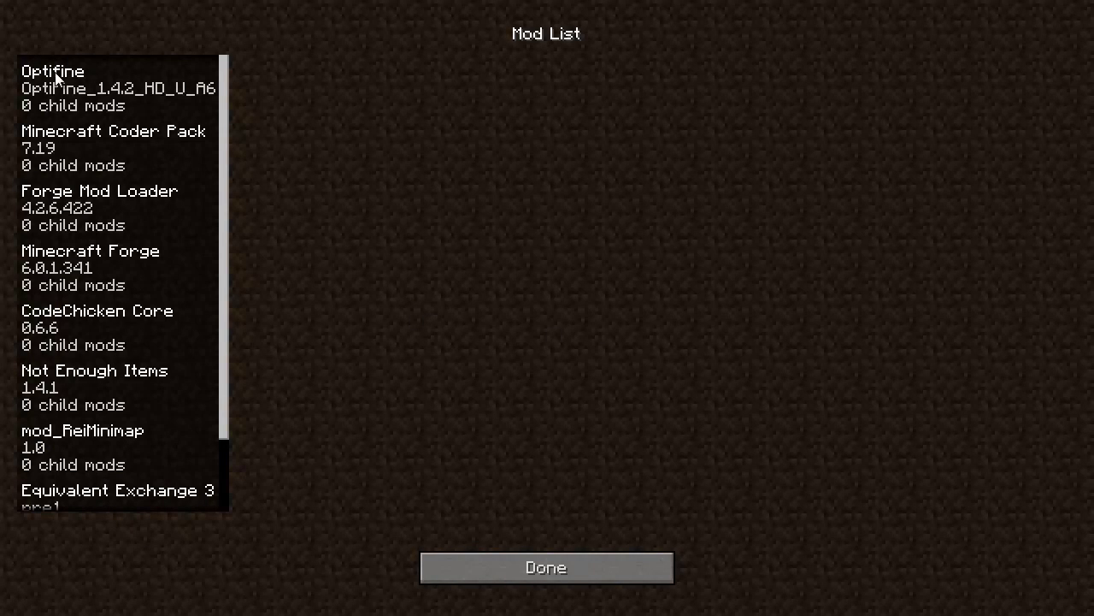
left_click(216, 265)
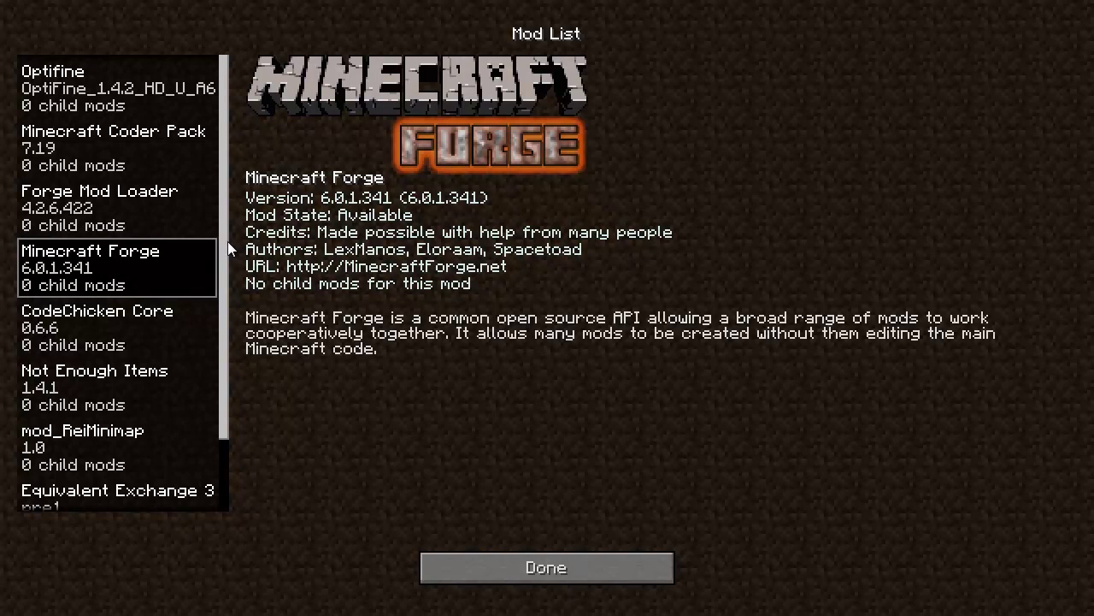
left_click_drag(227, 241, 223, 323)
left_click(209, 355)
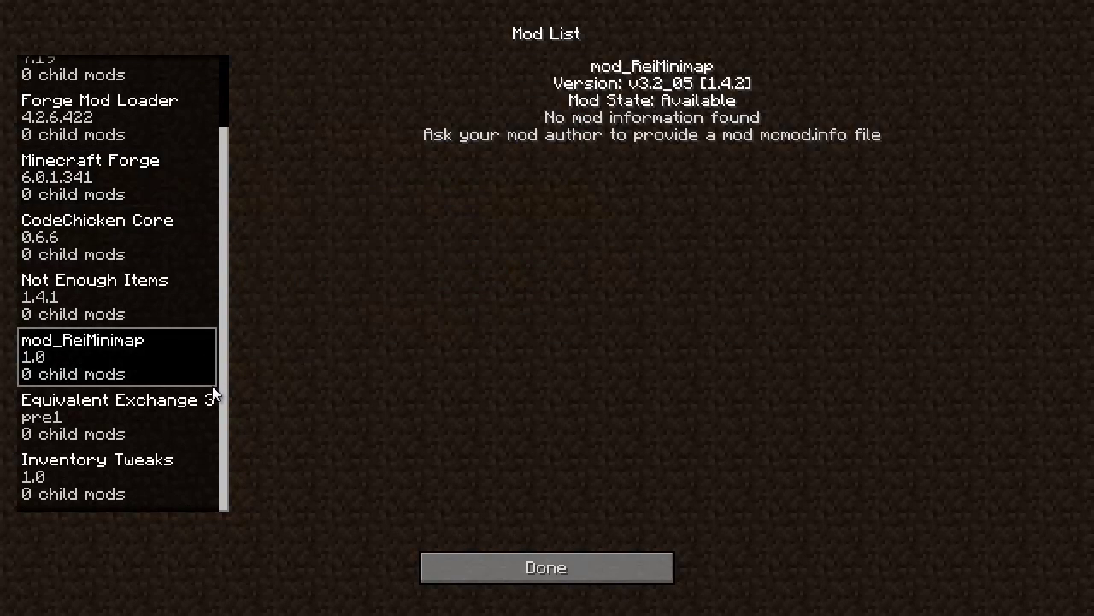
left_click_drag(230, 218, 232, 101)
left_click(97, 103)
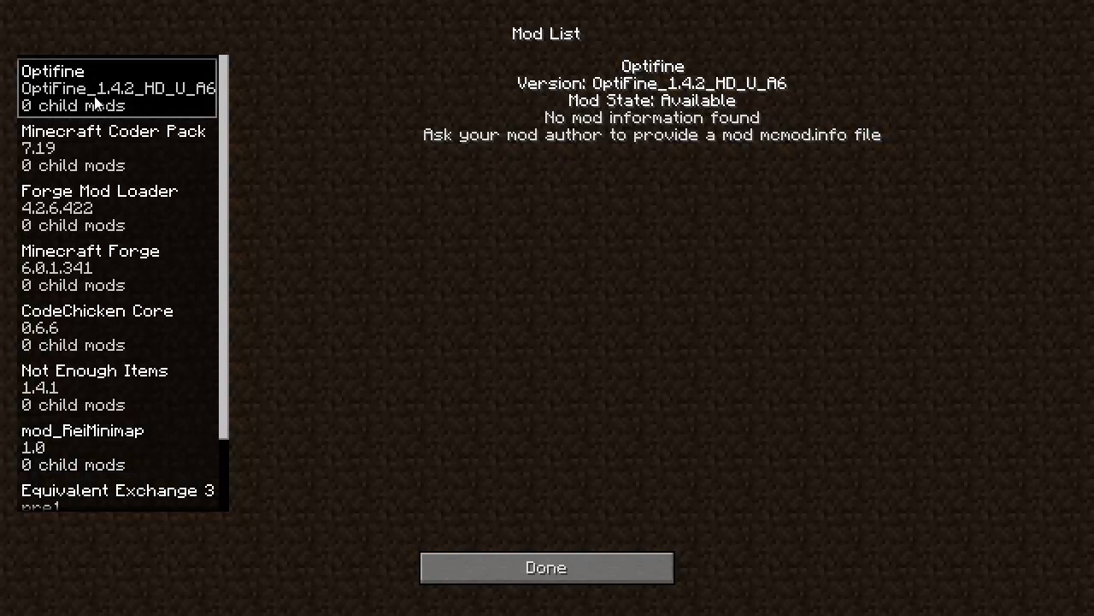
left_click(92, 146)
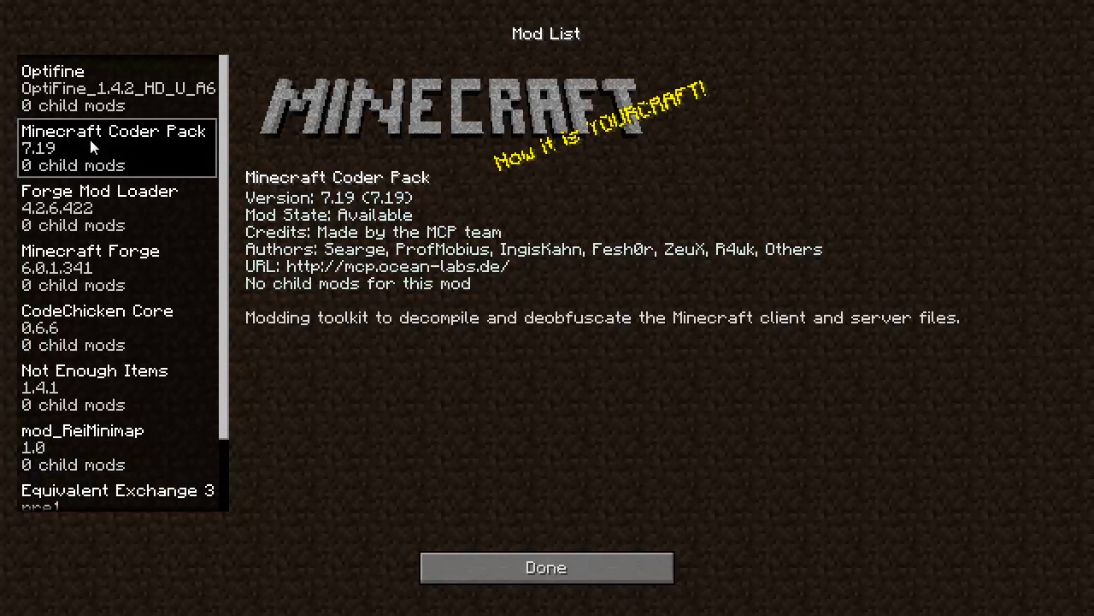
left_click(75, 215)
left_click(68, 266)
left_click(75, 342)
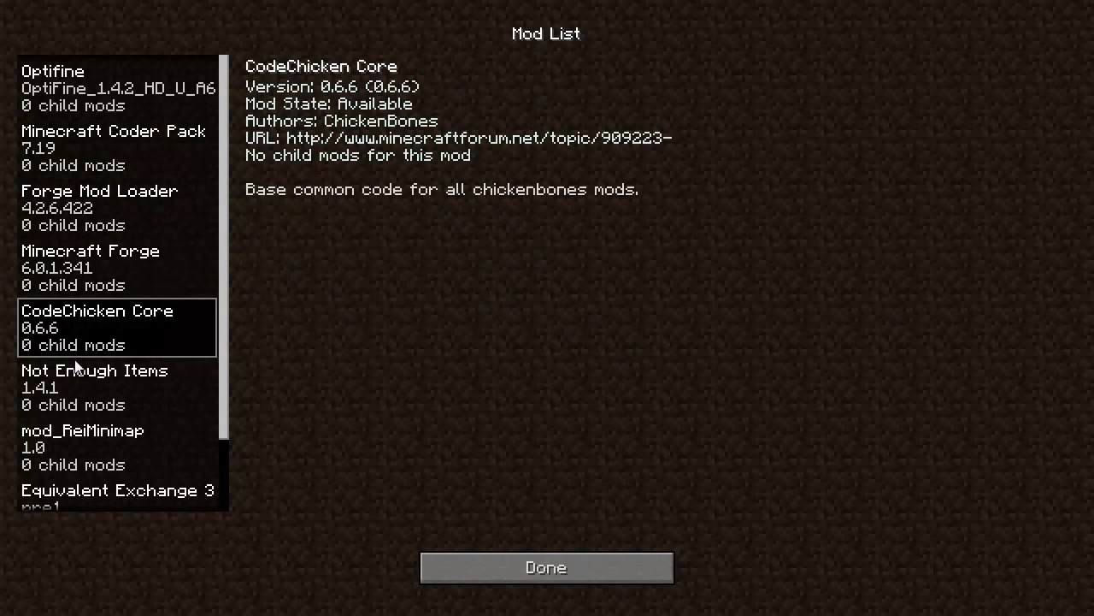
left_click(79, 437)
left_click(65, 382)
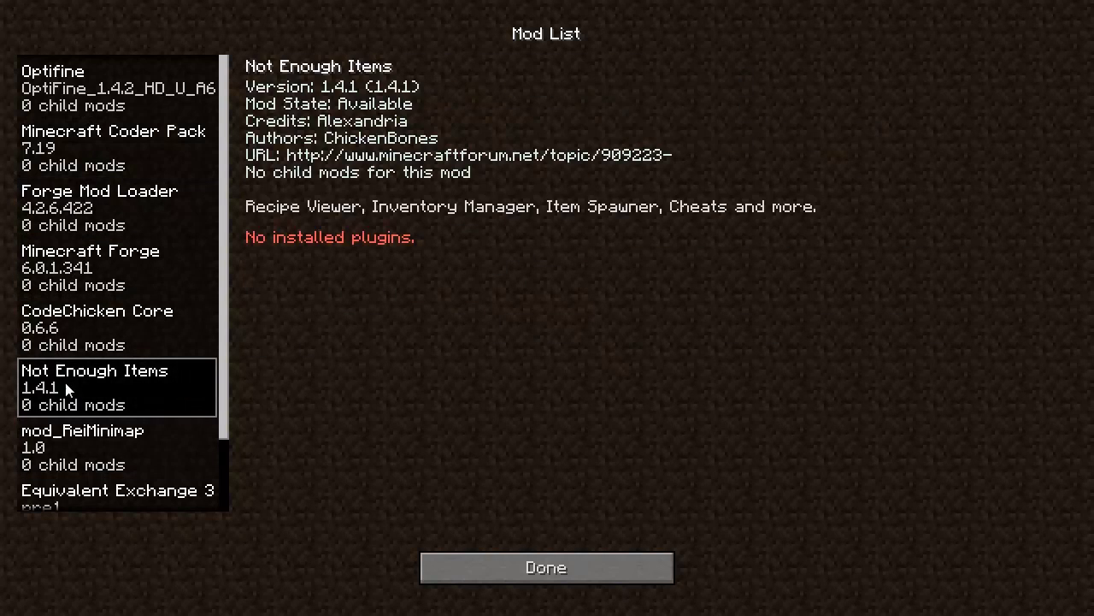
left_click(85, 442)
left_click(90, 492)
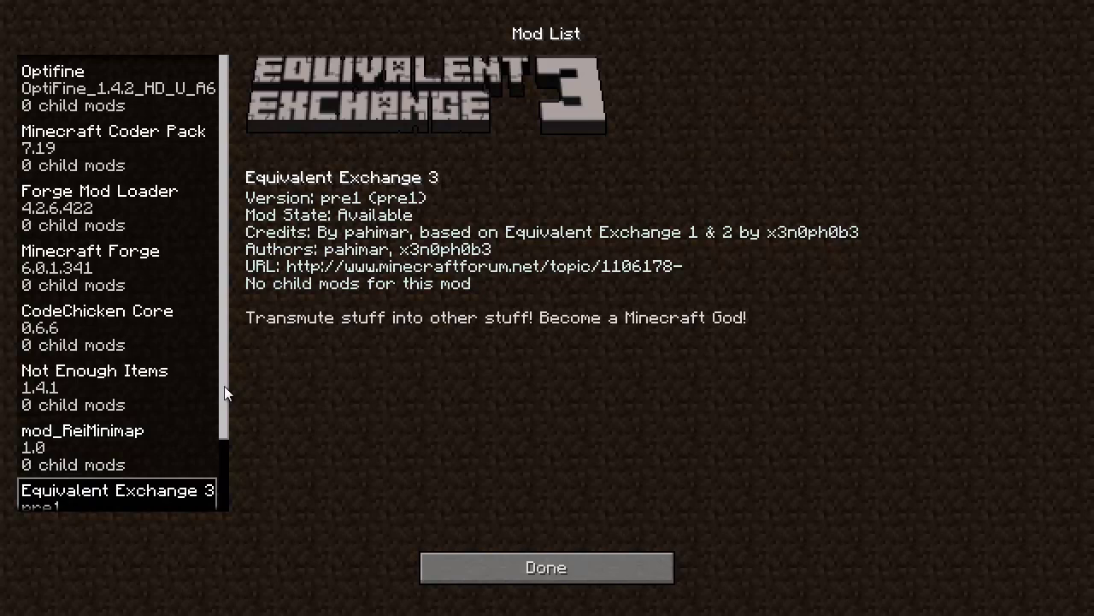
left_click_drag(224, 386, 218, 494)
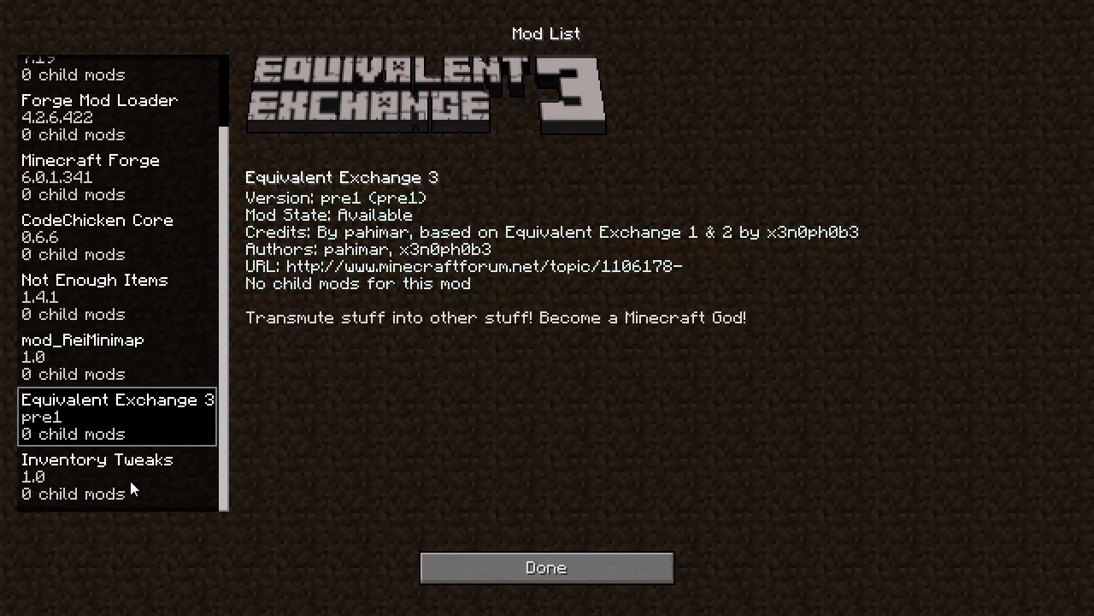
left_click(100, 483)
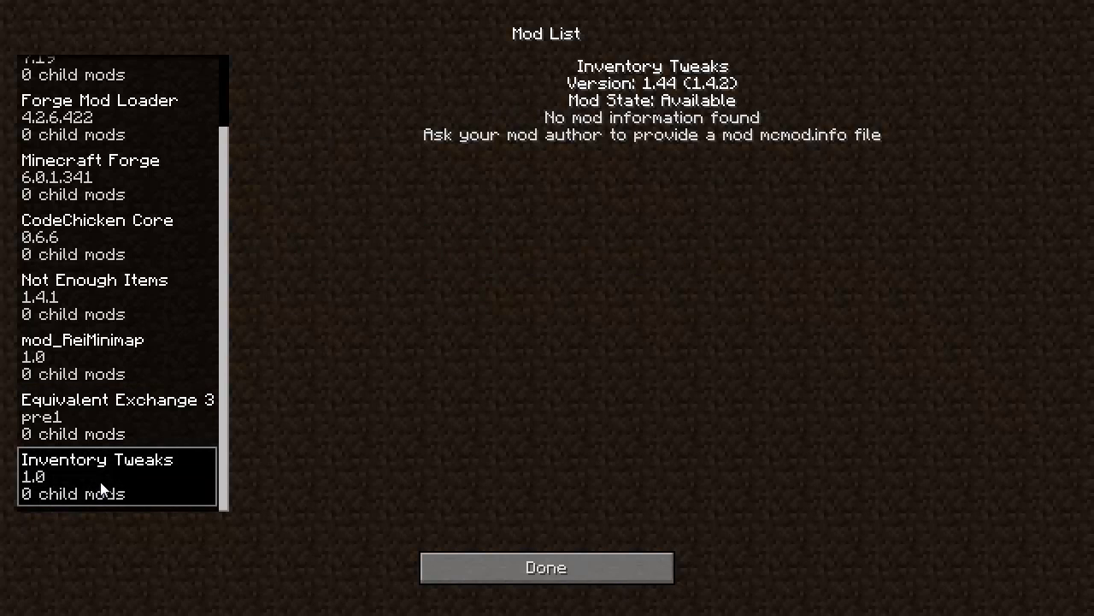
left_click(548, 564)
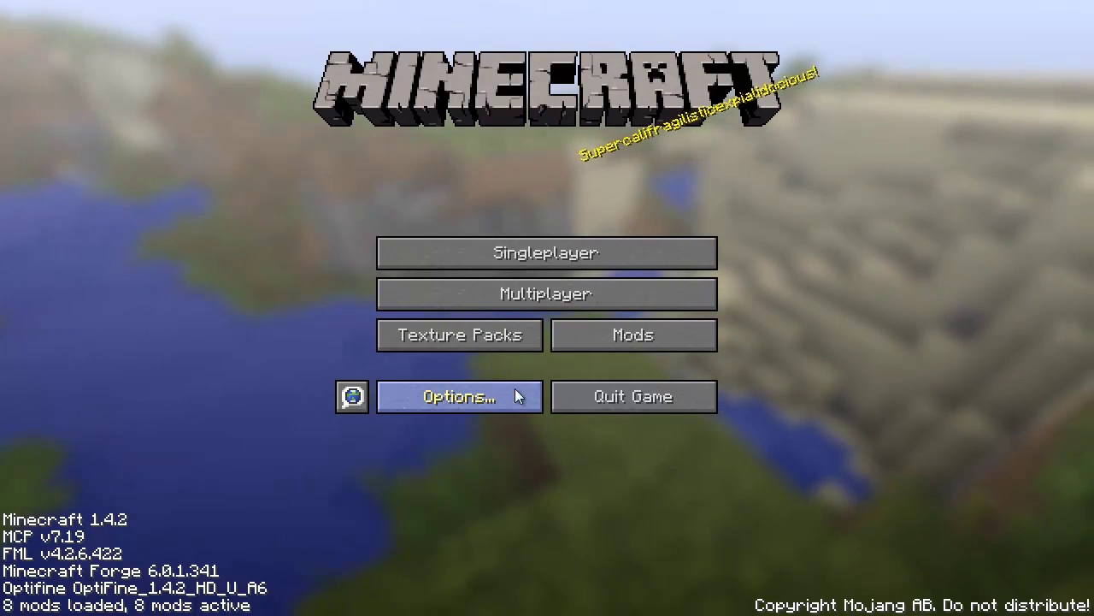
Step: Select Sphax PureBDCraft 128x MC14.zip as Minecraft's texture pack
left_click(503, 334)
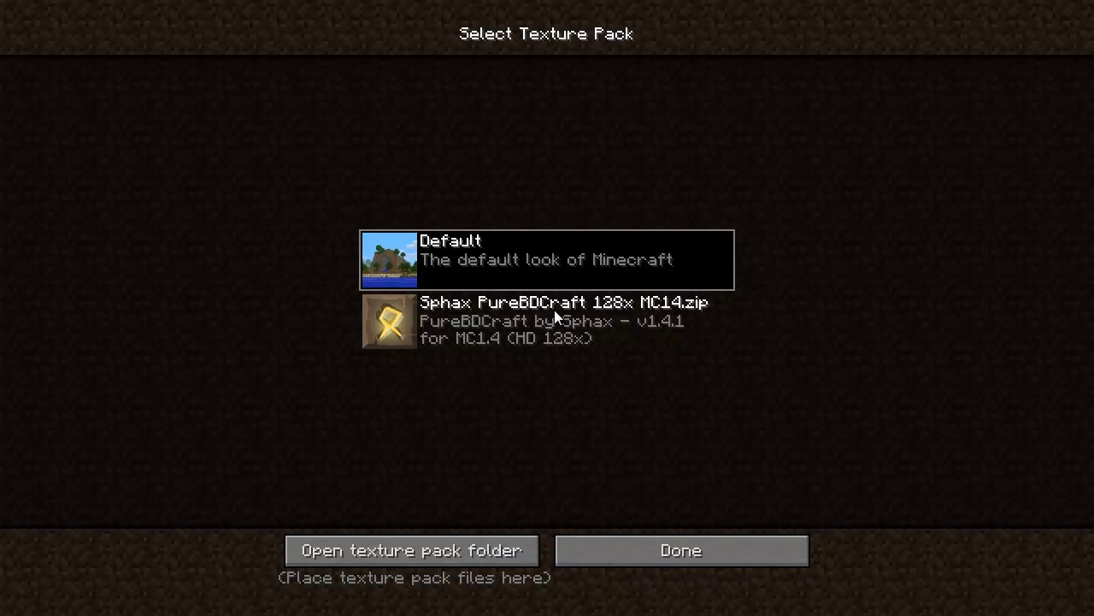
left_click(555, 310)
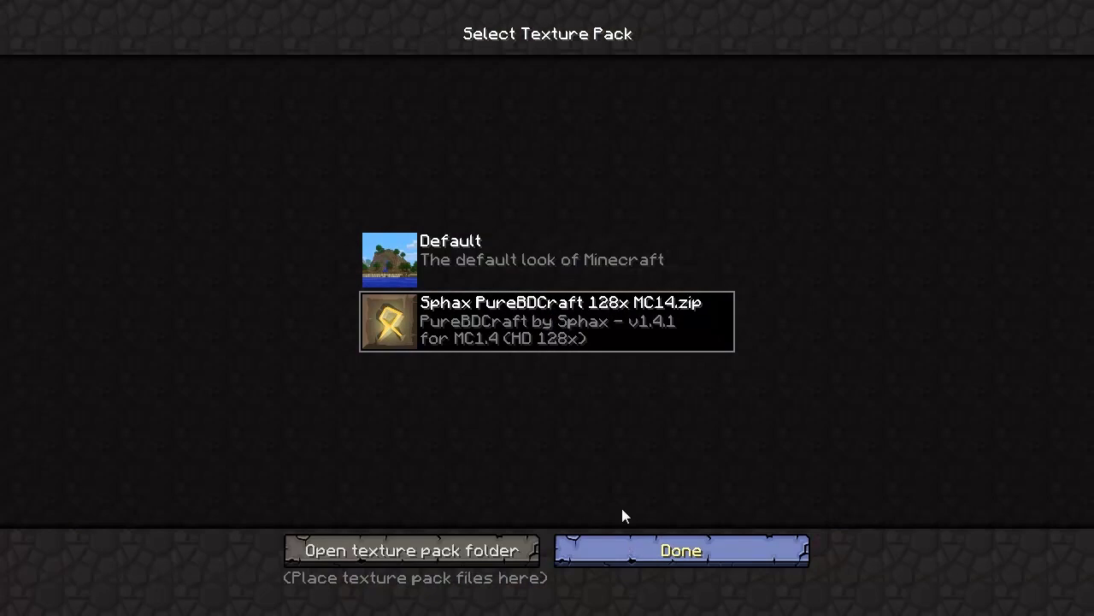